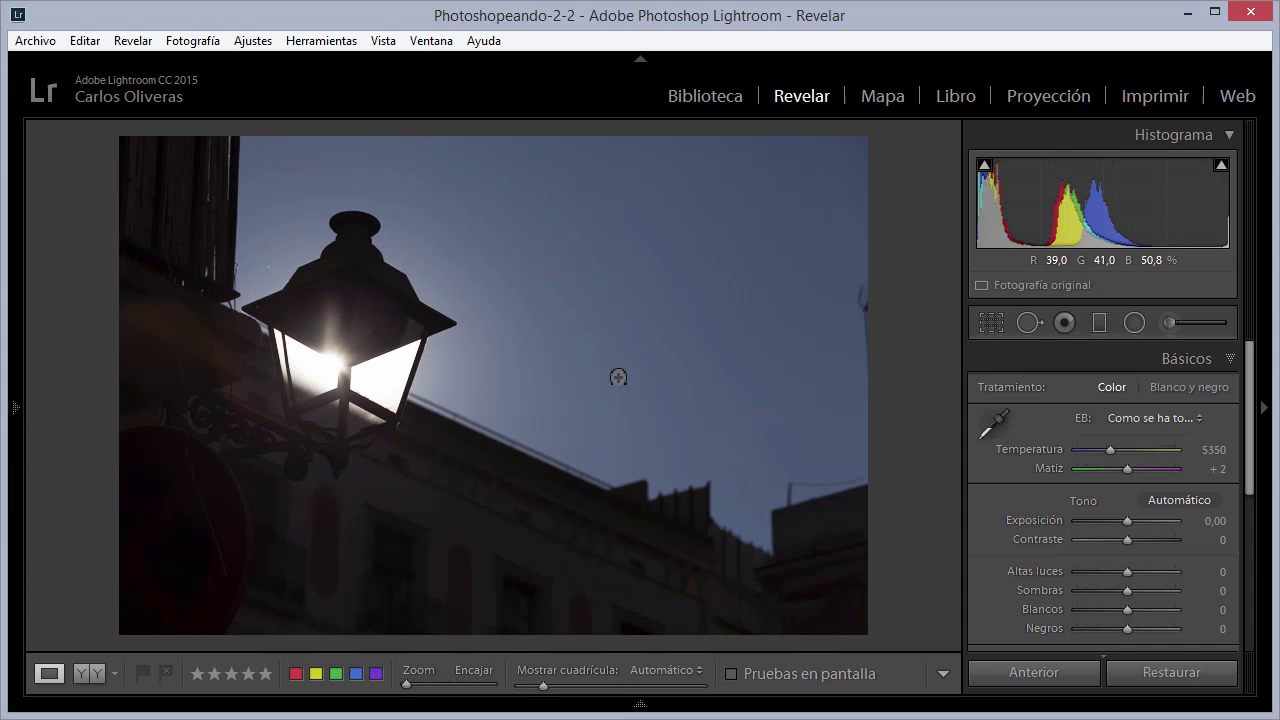
Open Lightroom's Preferencias from the Editar menu and move the dialog near the top of the screen
{"action": "left_click", "coordinate": [84, 40]}
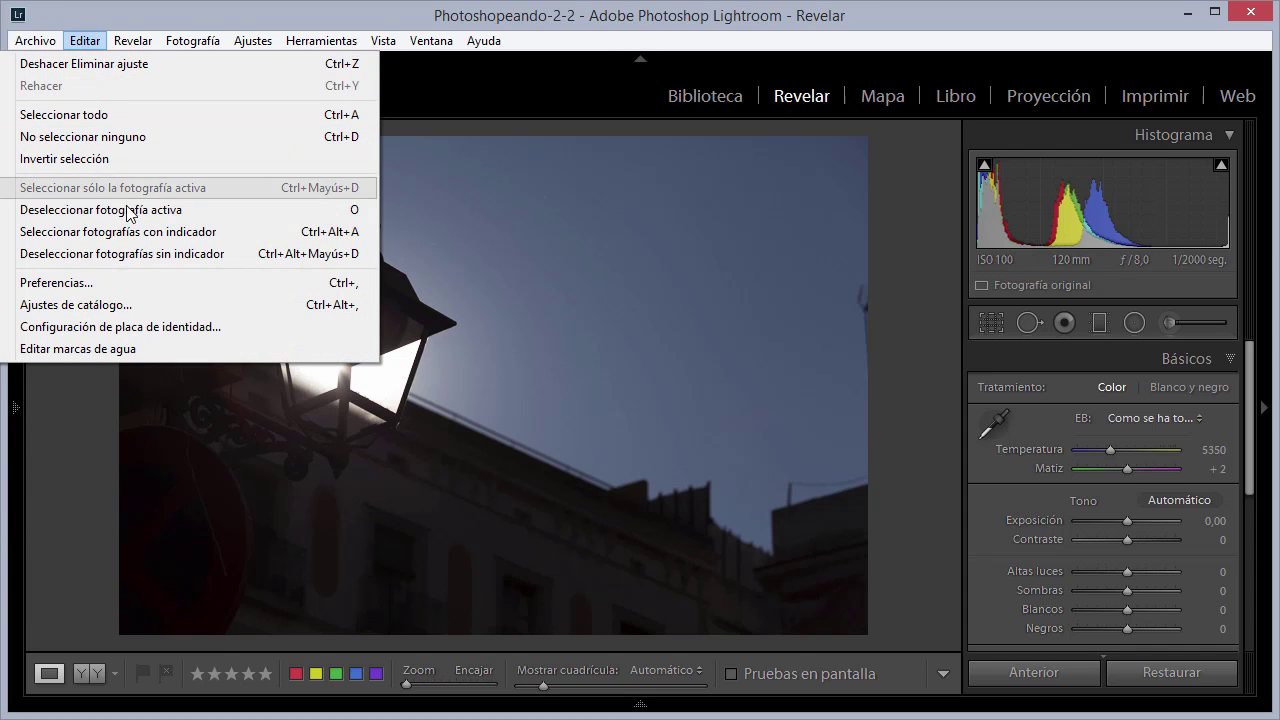
{"action": "left_click", "coordinate": [149, 282]}
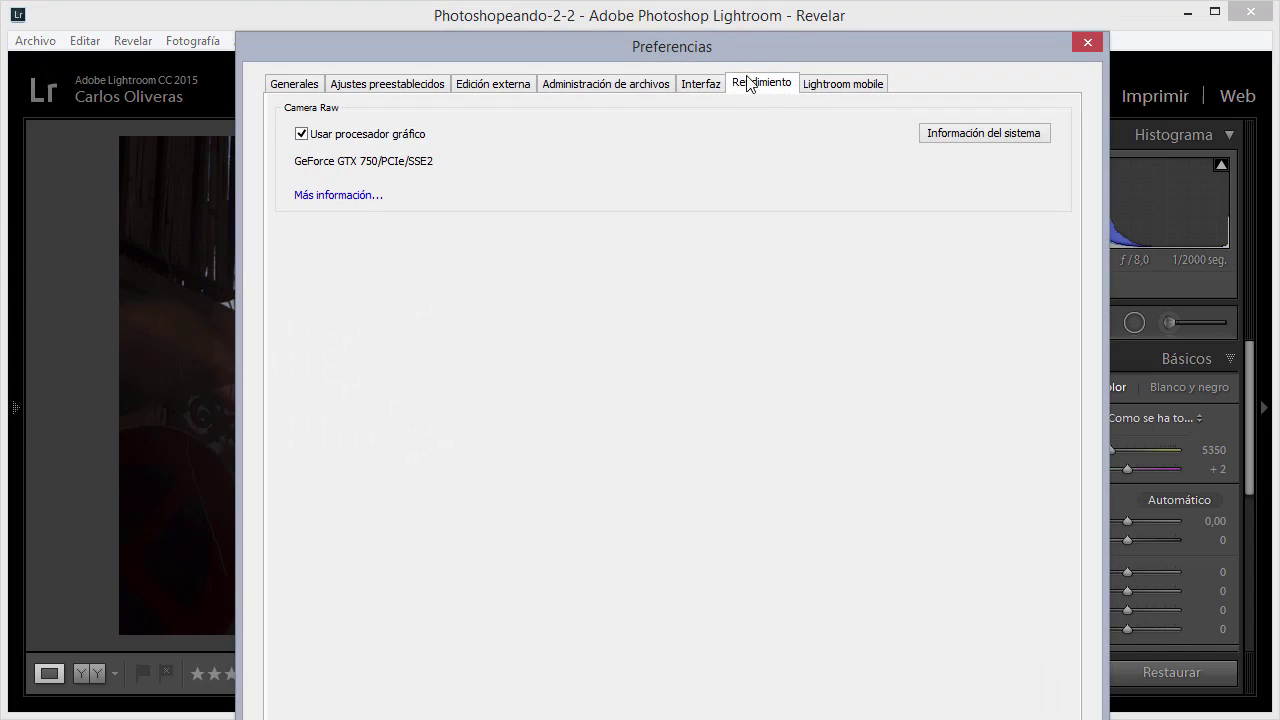
{"action": "mouse_move", "coordinate": [735, 49]}
{"action": "left_mouse_down"}
{"action": "mouse_move", "coordinate": [664, 4]}
{"action": "mouse_move", "coordinate": [663, 23]}
{"action": "left_mouse_up"}
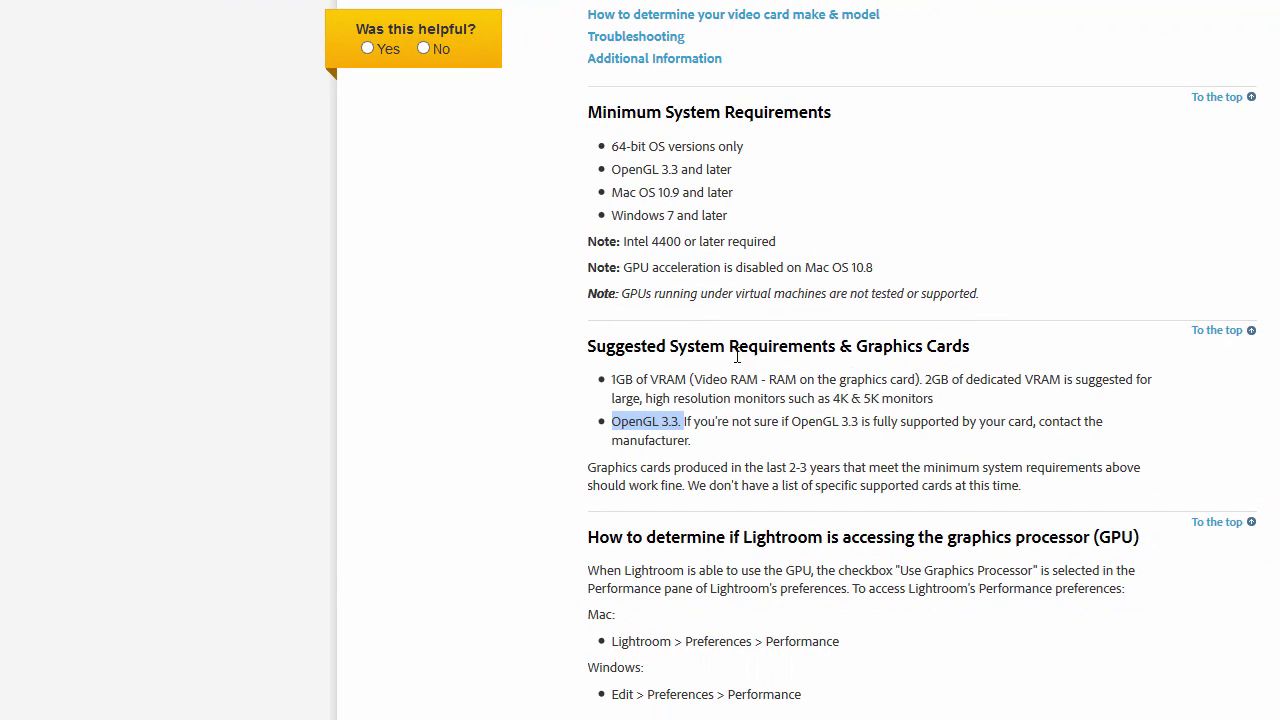
Highlight the '1GB of VRAM' and 'OpenGL 3.3' requirements on the GPU help page
{"action": "left_click", "coordinate": [717, 418]}
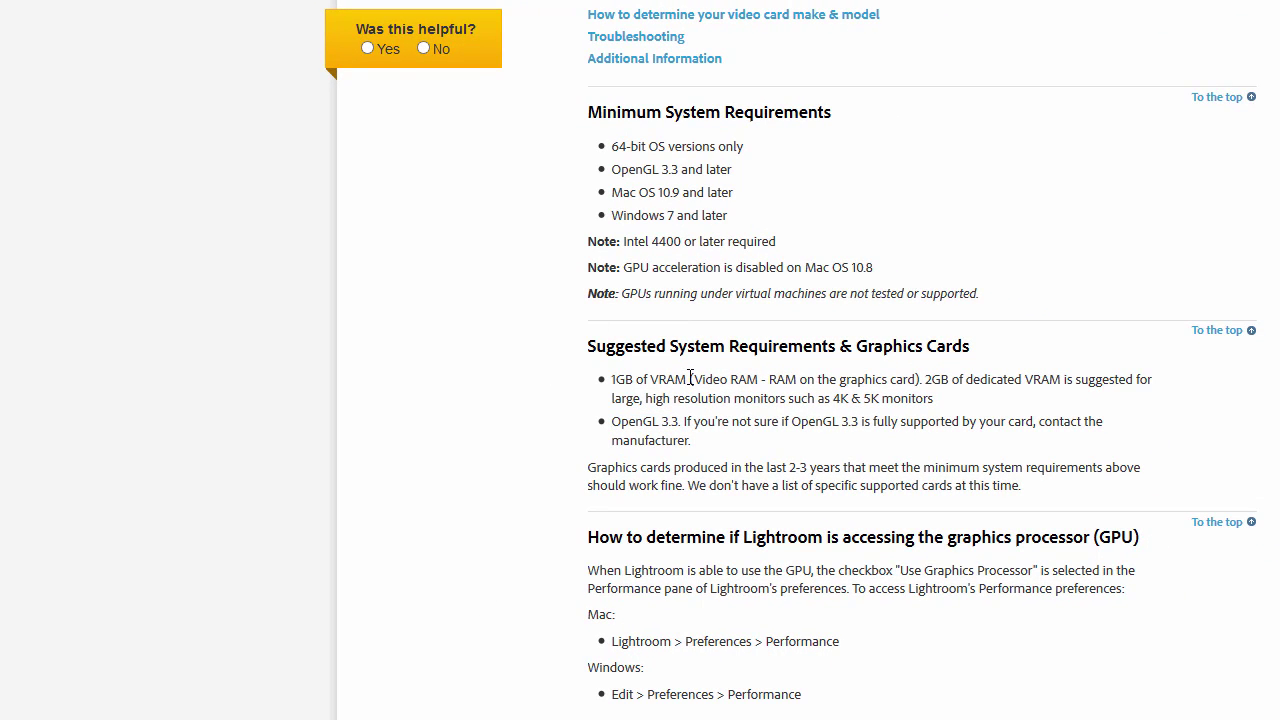
{"action": "left_click_drag", "start_coordinate": [690, 379], "coordinate": [611, 379]}
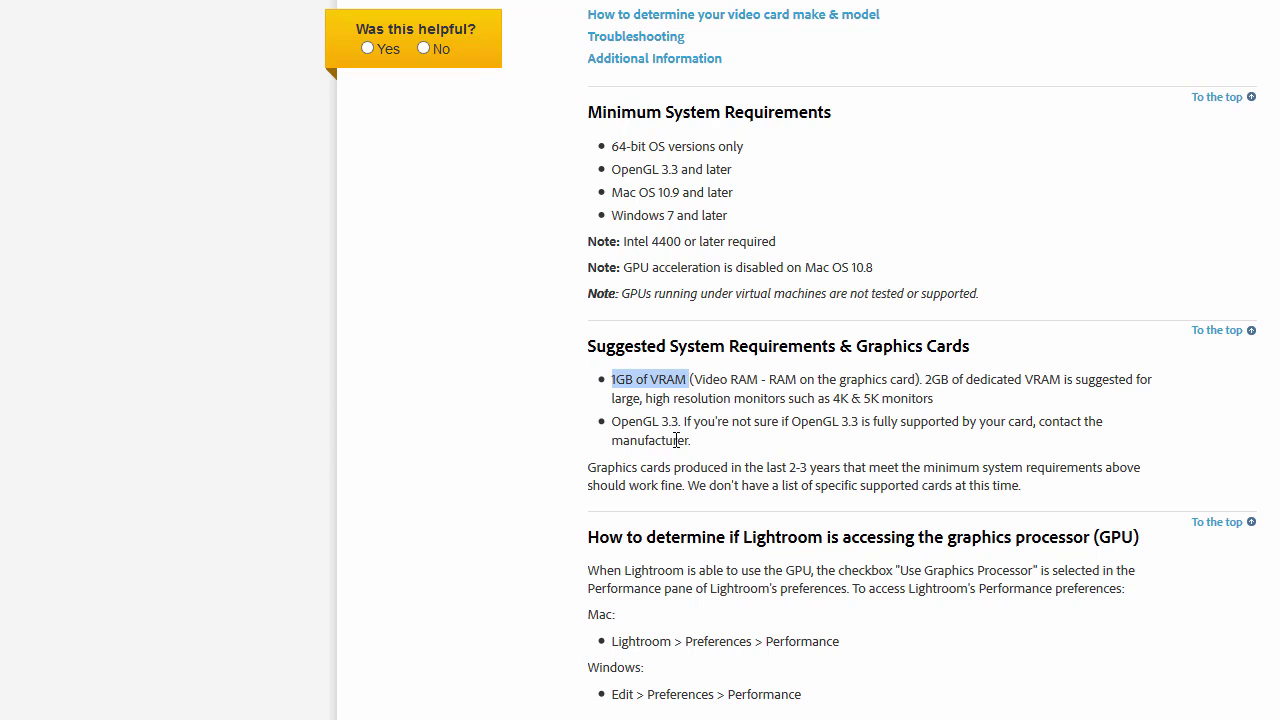
{"action": "left_click_drag", "start_coordinate": [680, 421], "coordinate": [612, 421]}
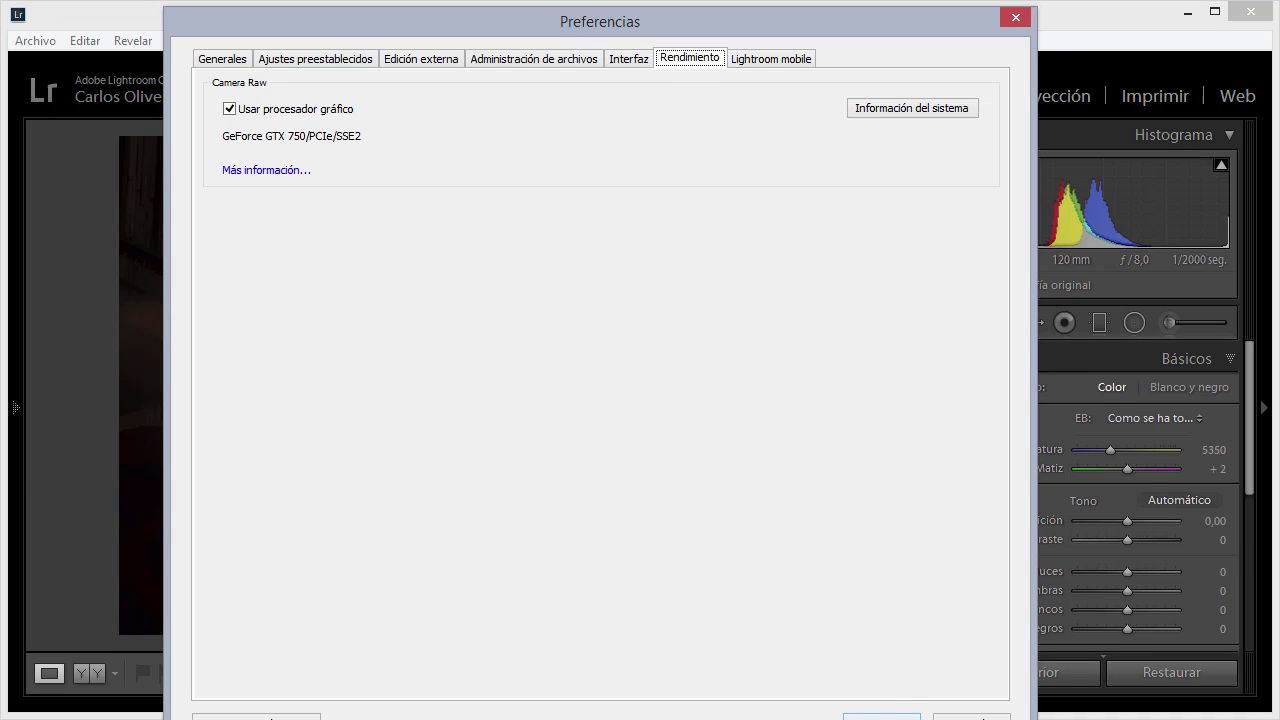
Close the preferences with OK and expand the Efectos panel
{"action": "left_click", "coordinate": [881, 716]}
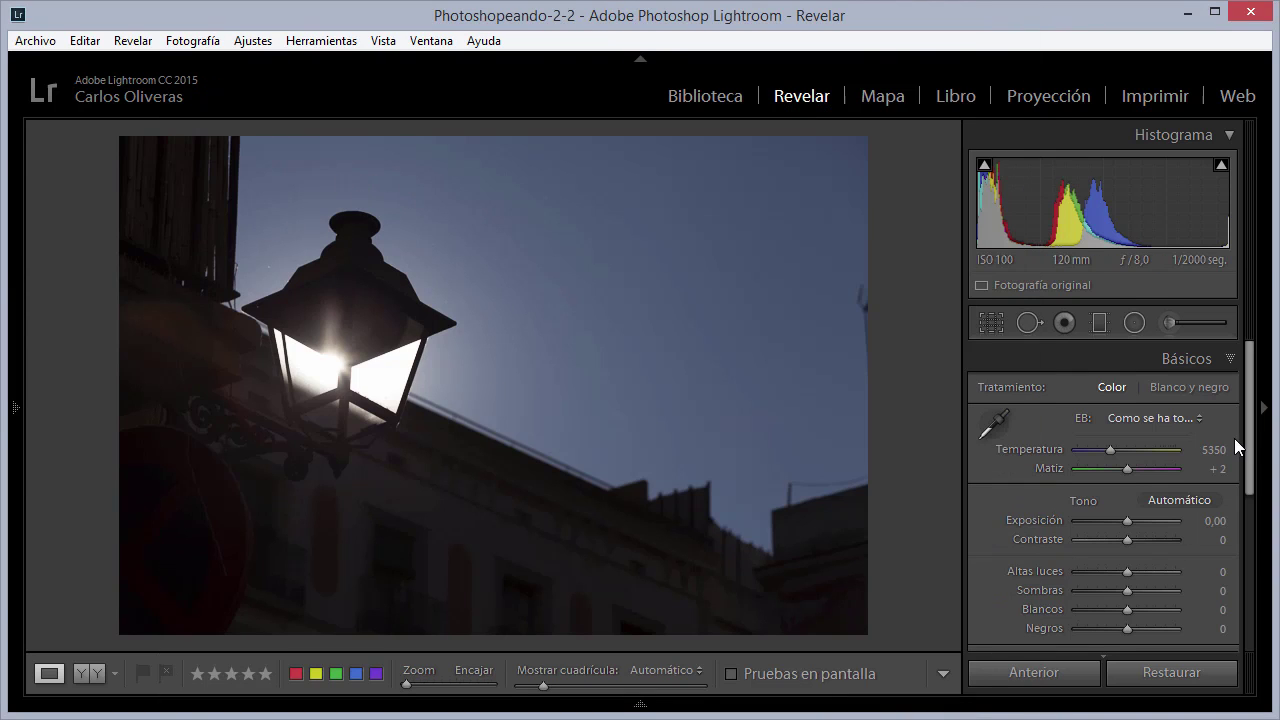
{"action": "mouse_move", "coordinate": [1249, 449]}
{"action": "left_mouse_down"}
{"action": "mouse_move", "coordinate": [1249, 580]}
{"action": "mouse_move", "coordinate": [1216, 604]}
{"action": "left_mouse_up"}
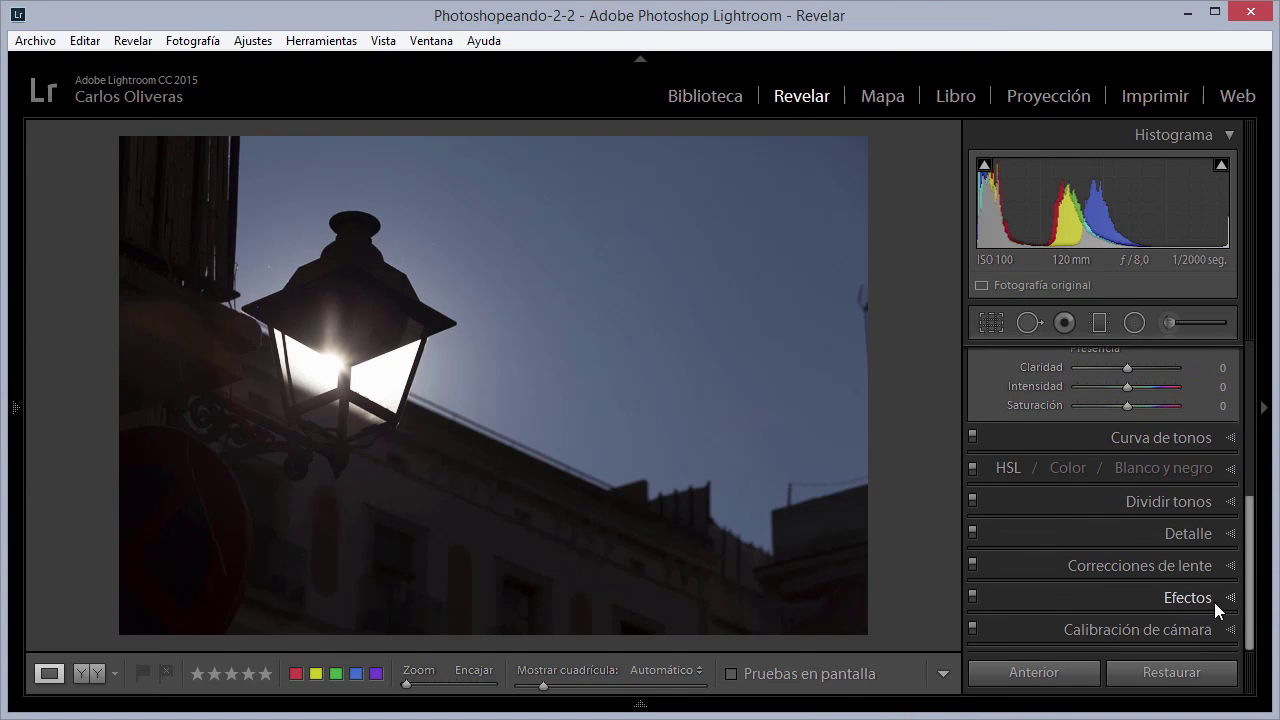
{"action": "left_click", "coordinate": [1172, 598]}
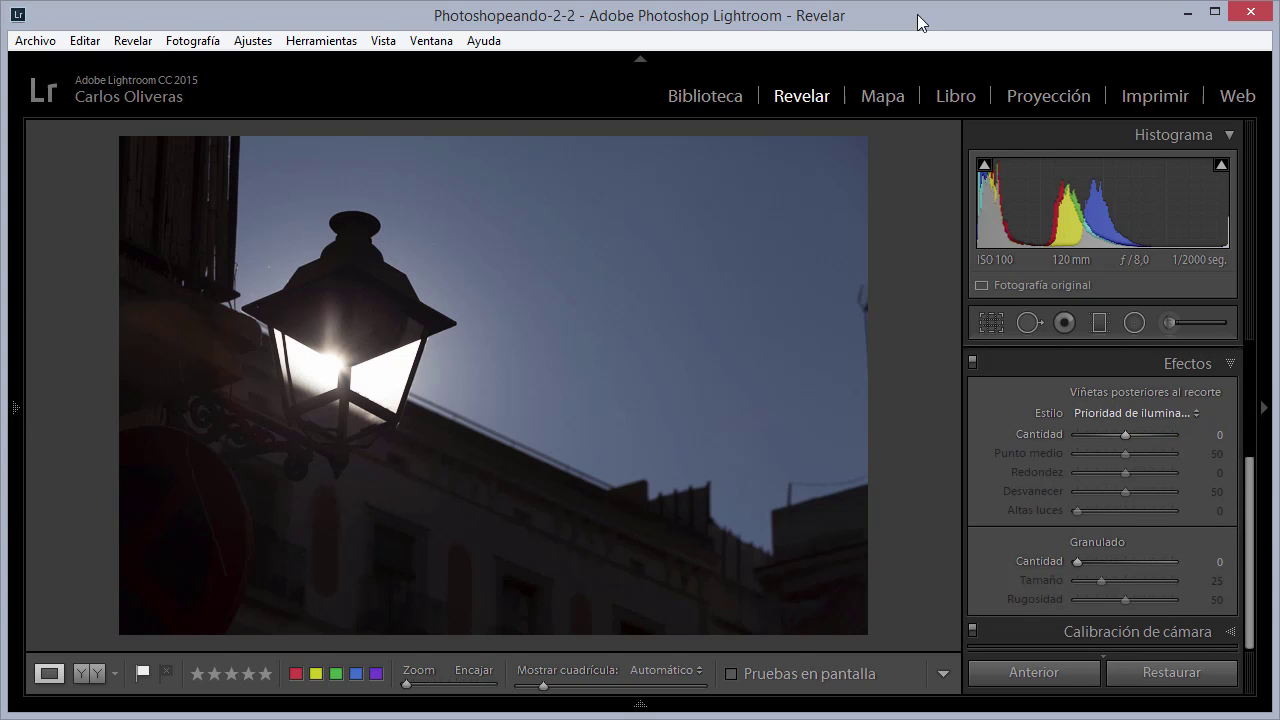
Leave Exposición at 0,00 and collapse the Básicos section
{"action": "scroll", "coordinate": [1139, 437], "scroll_direction": "up", "scroll_amount": 10}
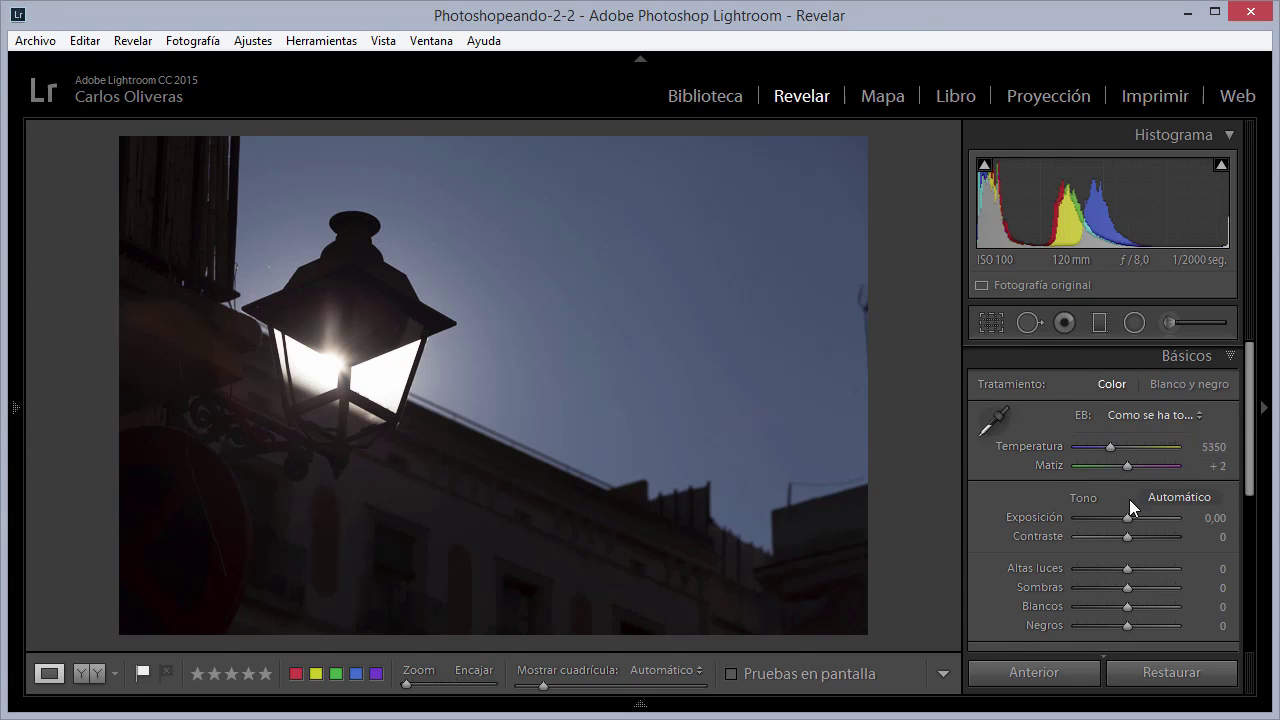
{"action": "mouse_move", "coordinate": [1127, 517]}
{"action": "left_mouse_down"}
{"action": "mouse_move", "coordinate": [1145, 518]}
{"action": "mouse_move", "coordinate": [1103, 518]}
{"action": "mouse_move", "coordinate": [1127, 517]}
{"action": "left_mouse_up"}
{"action": "left_click", "coordinate": [1227, 358]}
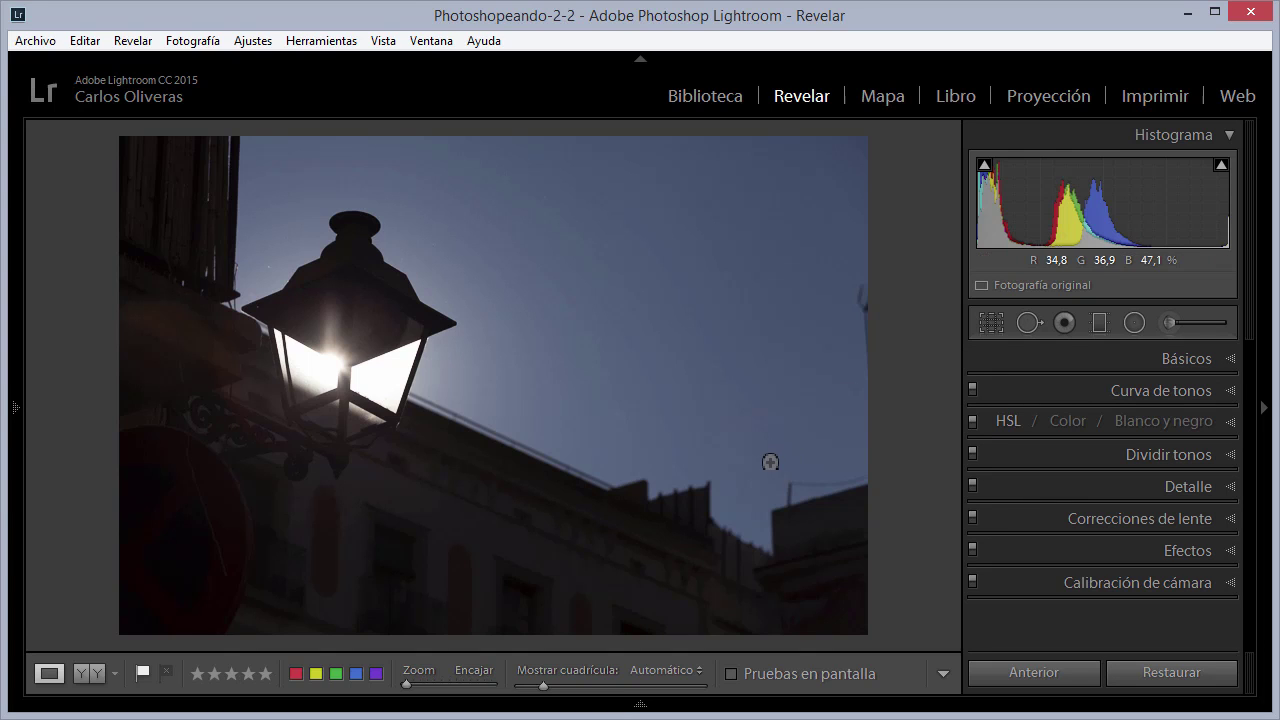
Uncheck 'Usar procesador gráfico' in the Rendimiento preferences and confirm with OK
{"action": "left_click", "coordinate": [85, 40]}
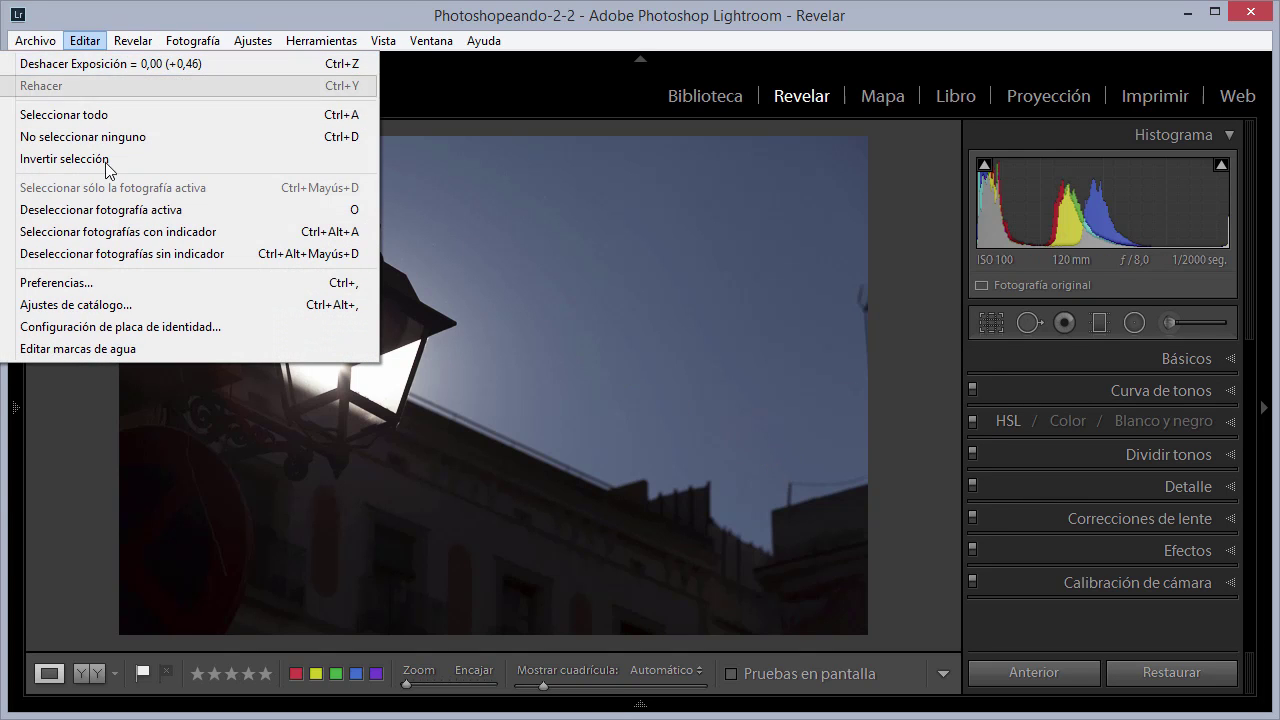
{"action": "left_click", "coordinate": [110, 288]}
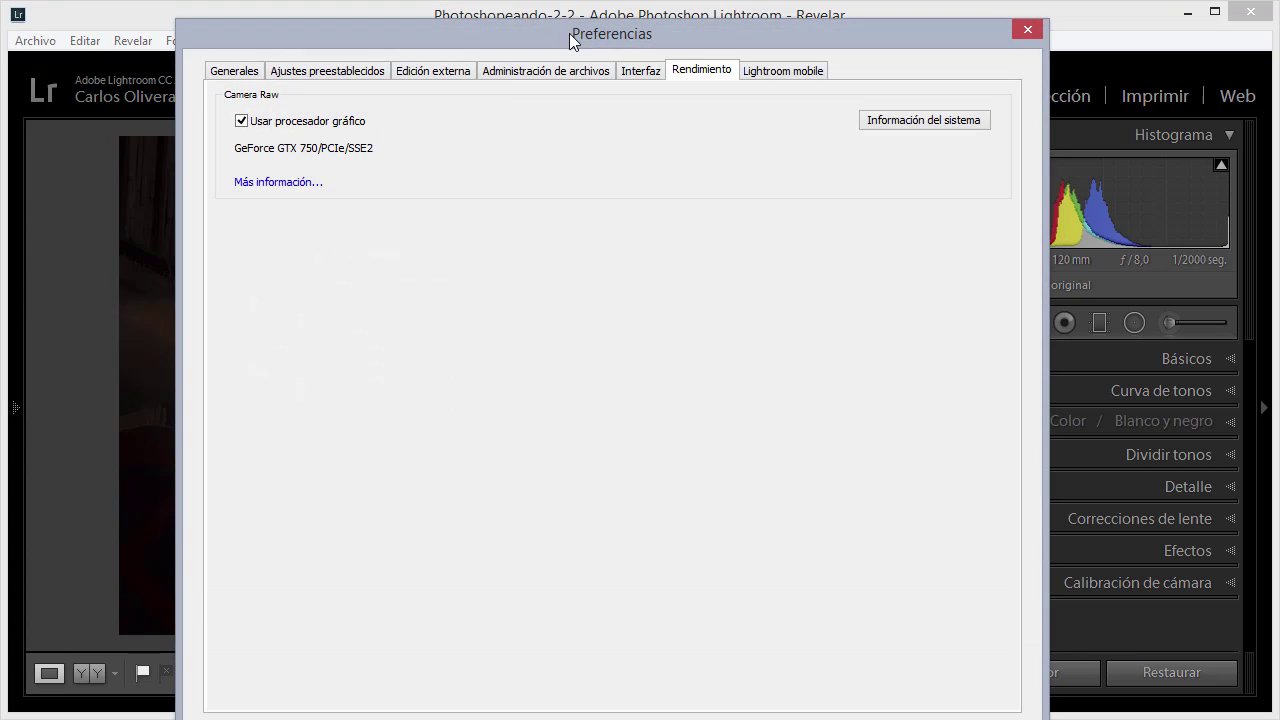
{"action": "left_click", "coordinate": [309, 122]}
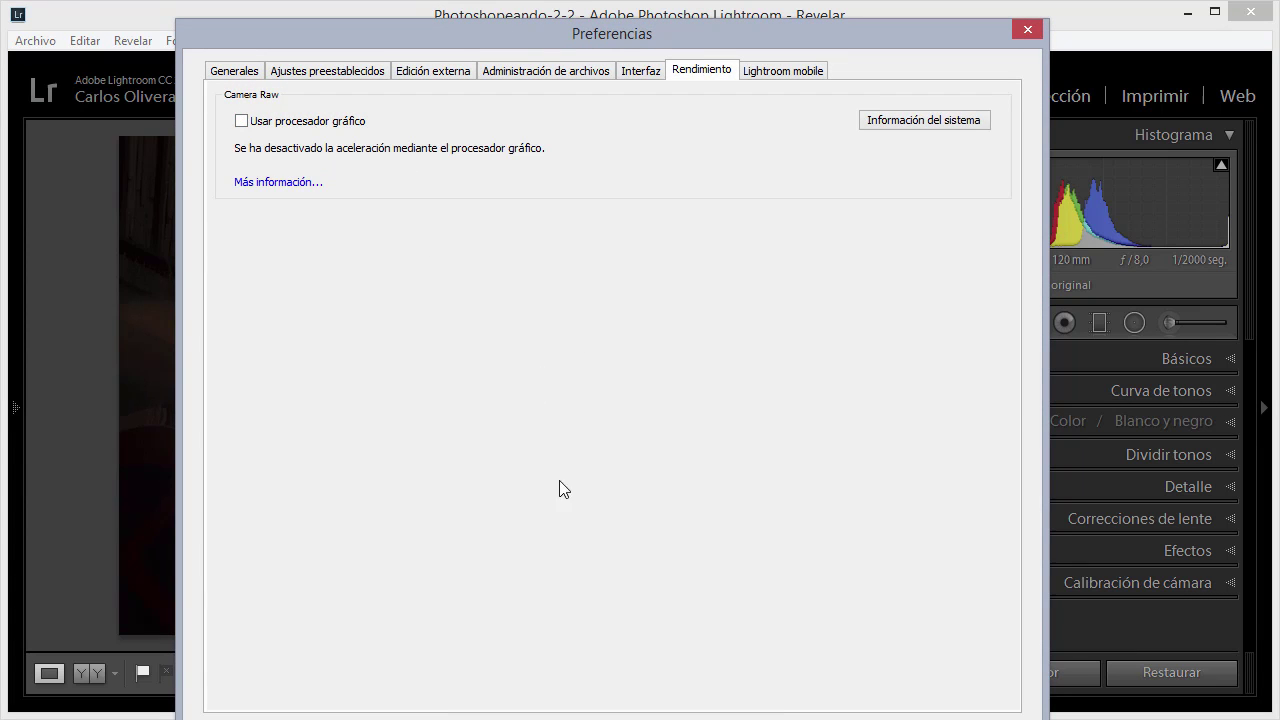
{"action": "left_click_drag", "start_coordinate": [698, 40], "coordinate": [656, 14]}
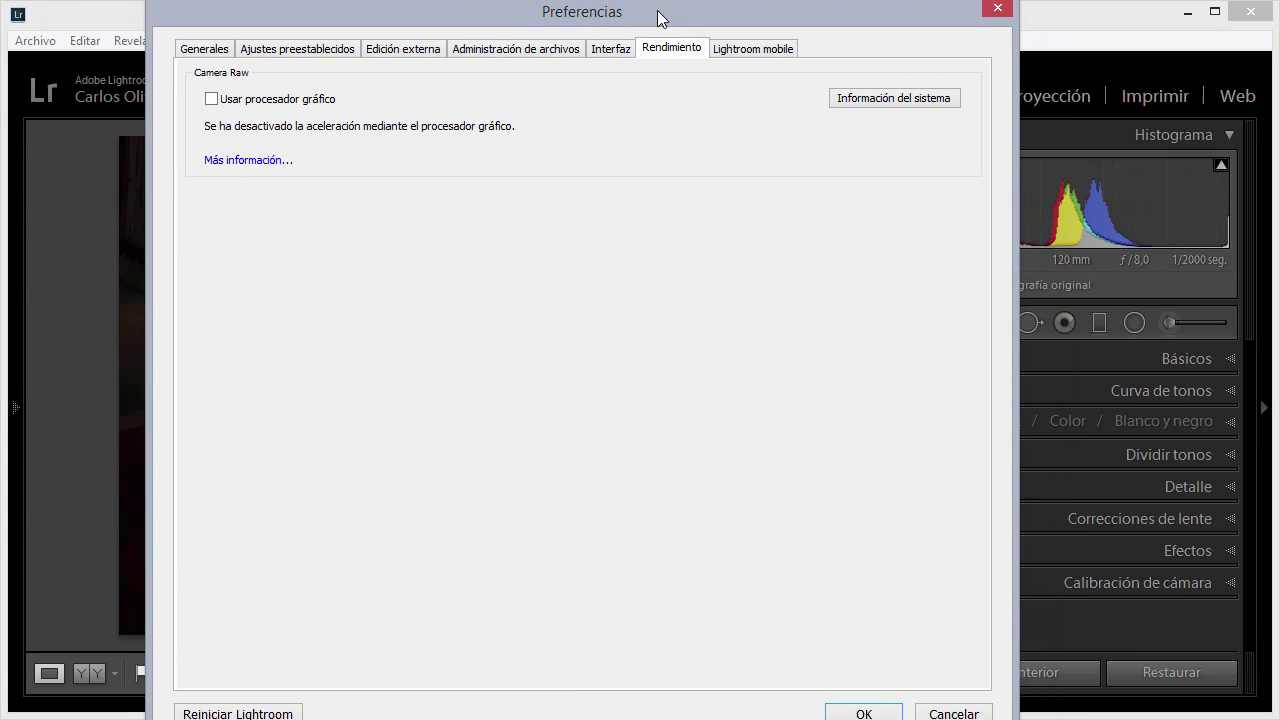
{"action": "left_click_drag", "start_coordinate": [505, 8], "coordinate": [497, 0]}
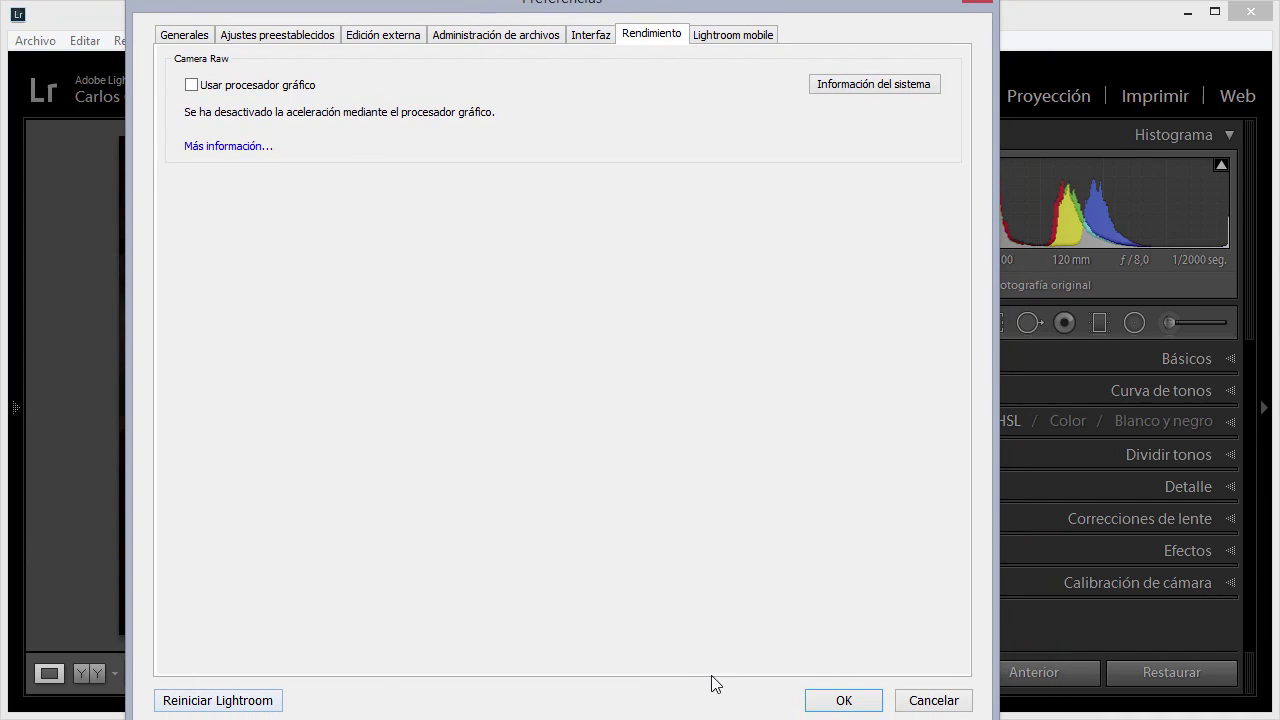
{"action": "left_click", "coordinate": [812, 702]}
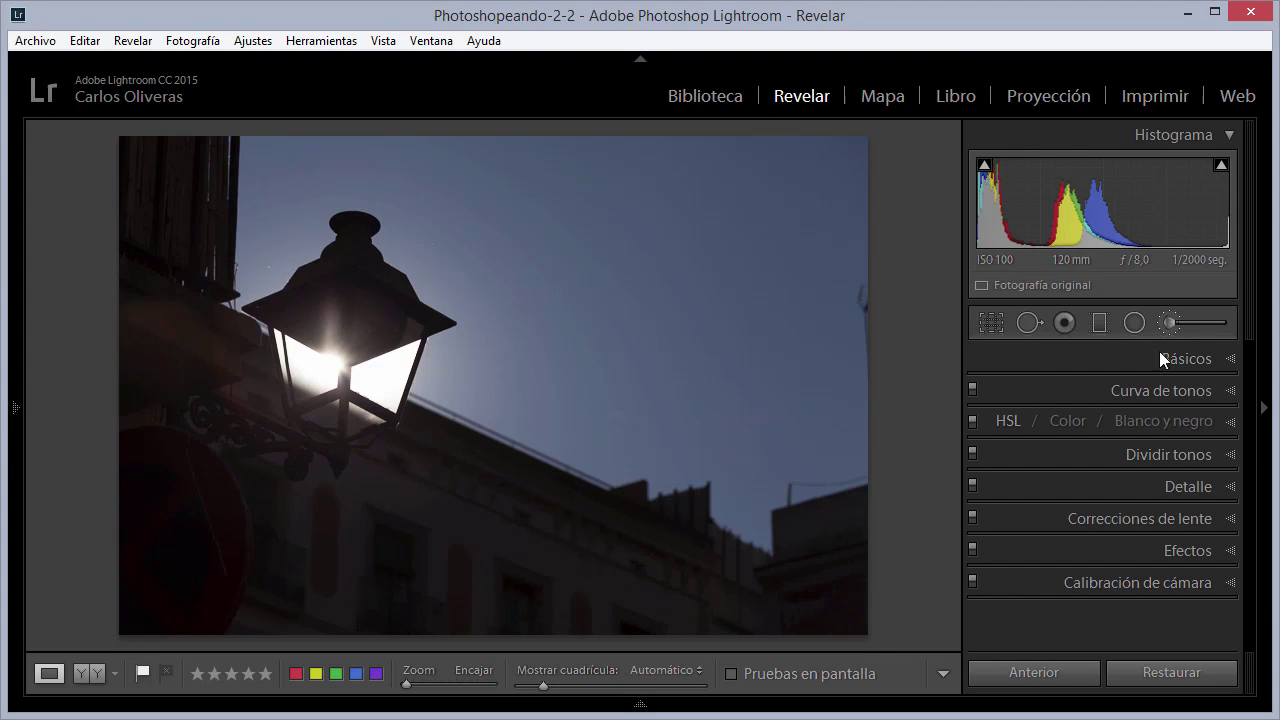
Paint a −4,00 exposure brush spiral in the sky, then delete it
{"action": "key", "text": "m"}
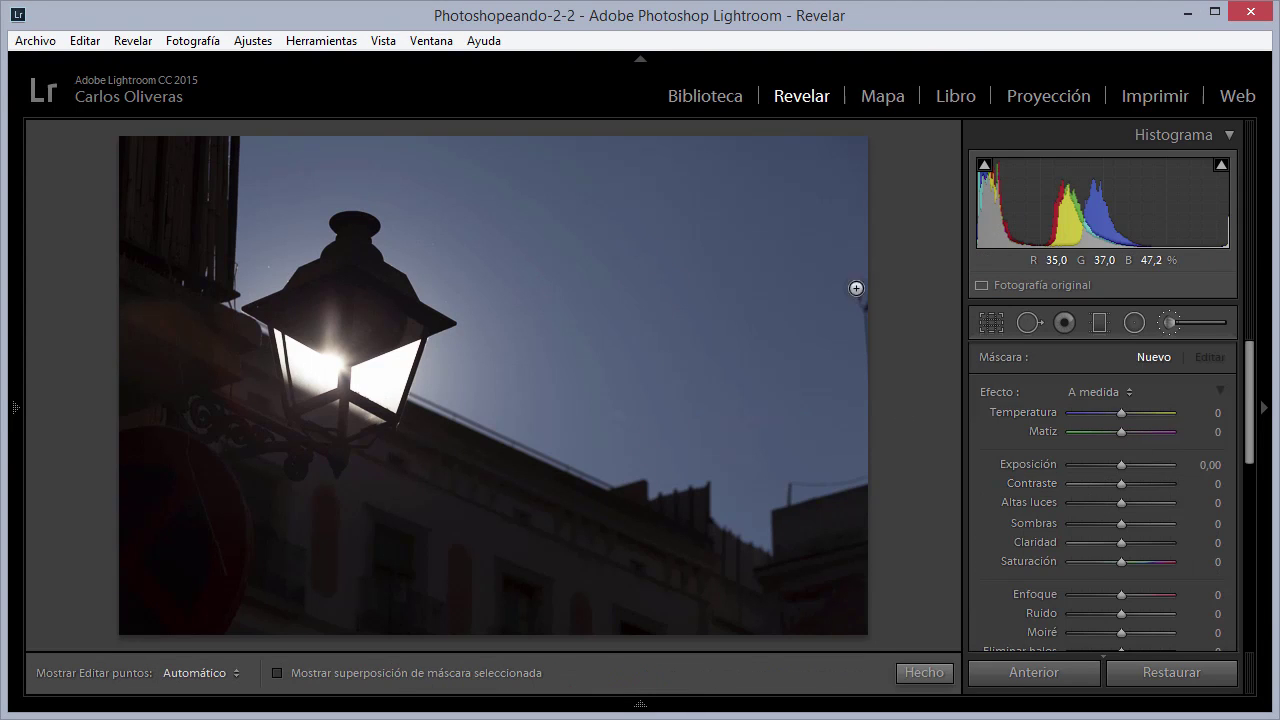
{"action": "left_click_drag", "start_coordinate": [1075, 462], "coordinate": [1049, 468]}
{"action": "key", "text": "h"}
{"action": "mouse_move", "coordinate": [516, 250]}
{"action": "left_mouse_down"}
{"action": "mouse_move", "coordinate": [566, 191]}
{"action": "mouse_move", "coordinate": [786, 334]}
{"action": "mouse_move", "coordinate": [536, 398]}
{"action": "left_mouse_up"}
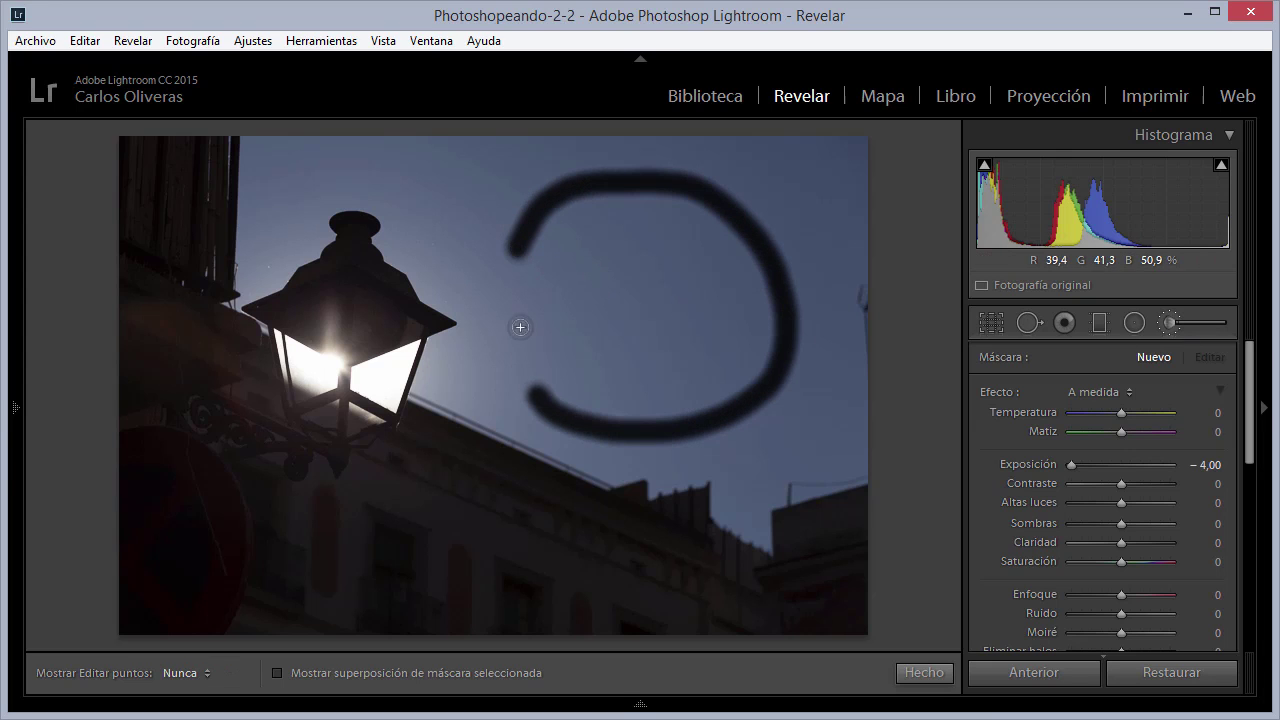
{"action": "mouse_move", "coordinate": [520, 327]}
{"action": "left_mouse_down"}
{"action": "mouse_move", "coordinate": [734, 300]}
{"action": "mouse_move", "coordinate": [571, 309]}
{"action": "mouse_move", "coordinate": [657, 349]}
{"action": "mouse_move", "coordinate": [638, 335]}
{"action": "left_mouse_up"}
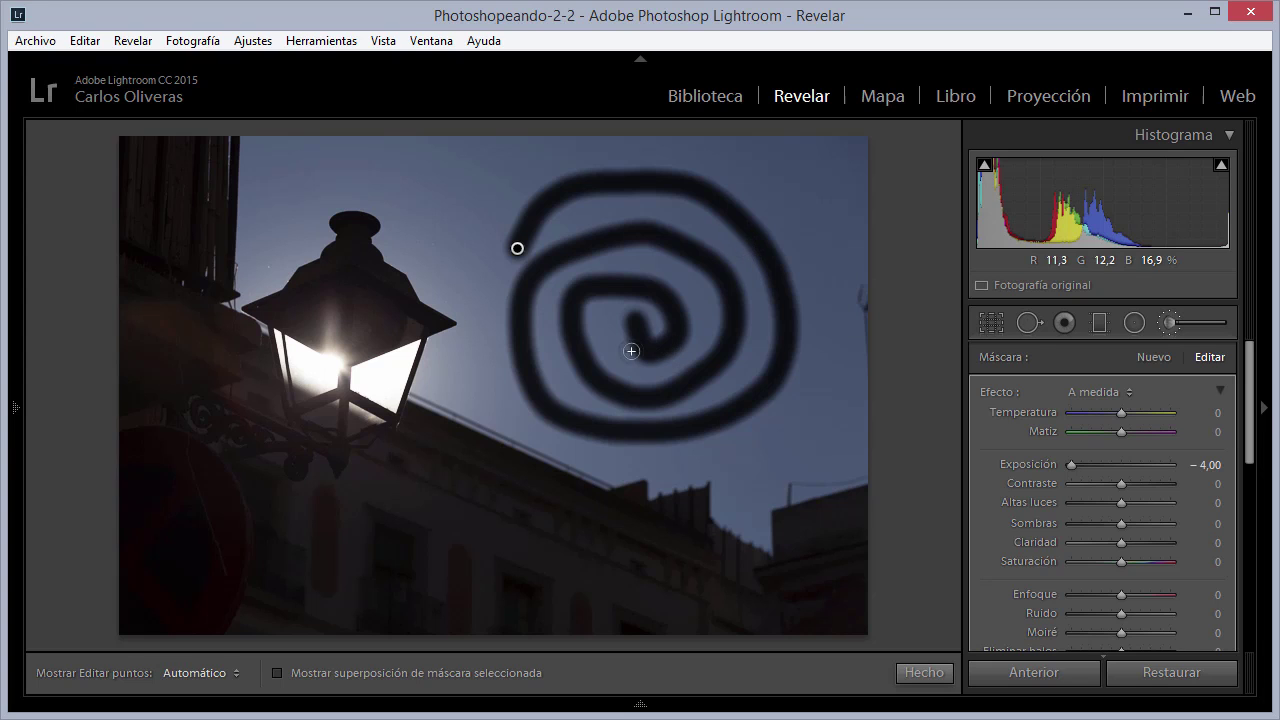
{"action": "key", "text": "Delete"}
Paint and delete a second sky spiral, then reopen Preferencias with Ctrl+comma
{"action": "key", "text": "h"}
{"action": "mouse_move", "coordinate": [515, 272]}
{"action": "left_mouse_down"}
{"action": "mouse_move", "coordinate": [774, 331]}
{"action": "mouse_move", "coordinate": [545, 342]}
{"action": "left_mouse_up"}
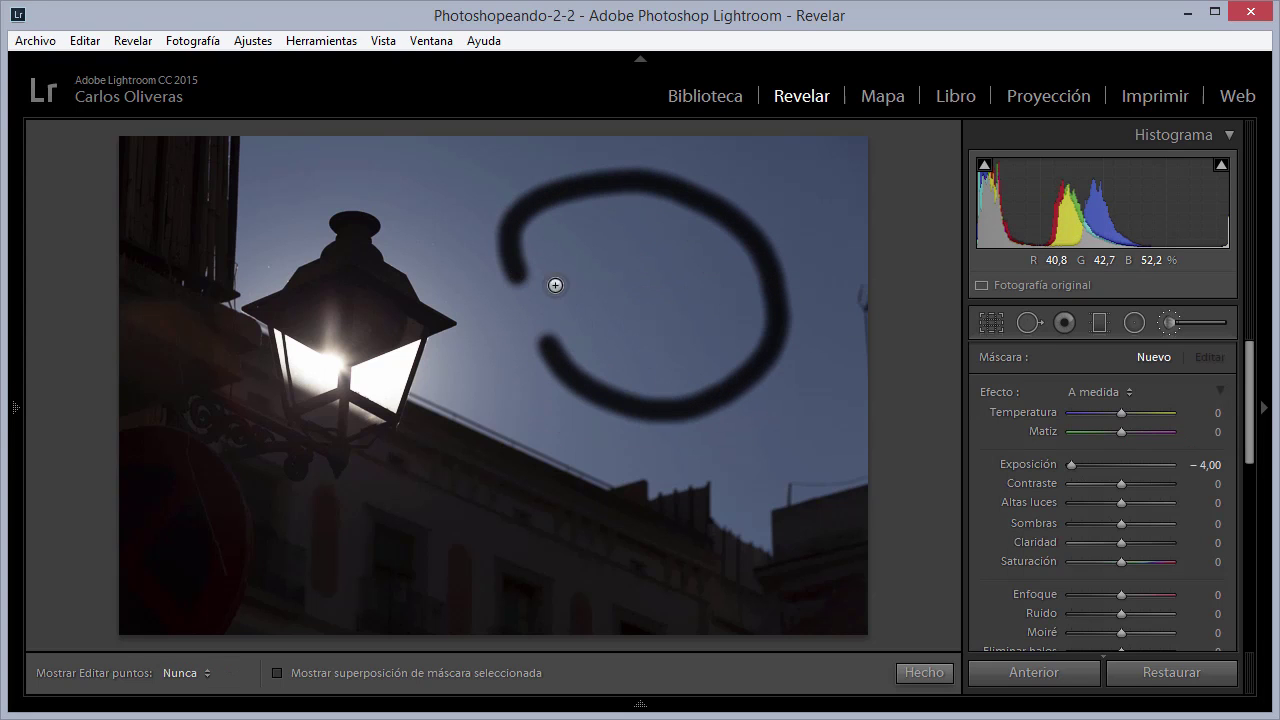
{"action": "mouse_move", "coordinate": [555, 285]}
{"action": "left_mouse_down"}
{"action": "mouse_move", "coordinate": [669, 357]}
{"action": "mouse_move", "coordinate": [634, 283]}
{"action": "mouse_move", "coordinate": [648, 322]}
{"action": "left_mouse_up"}
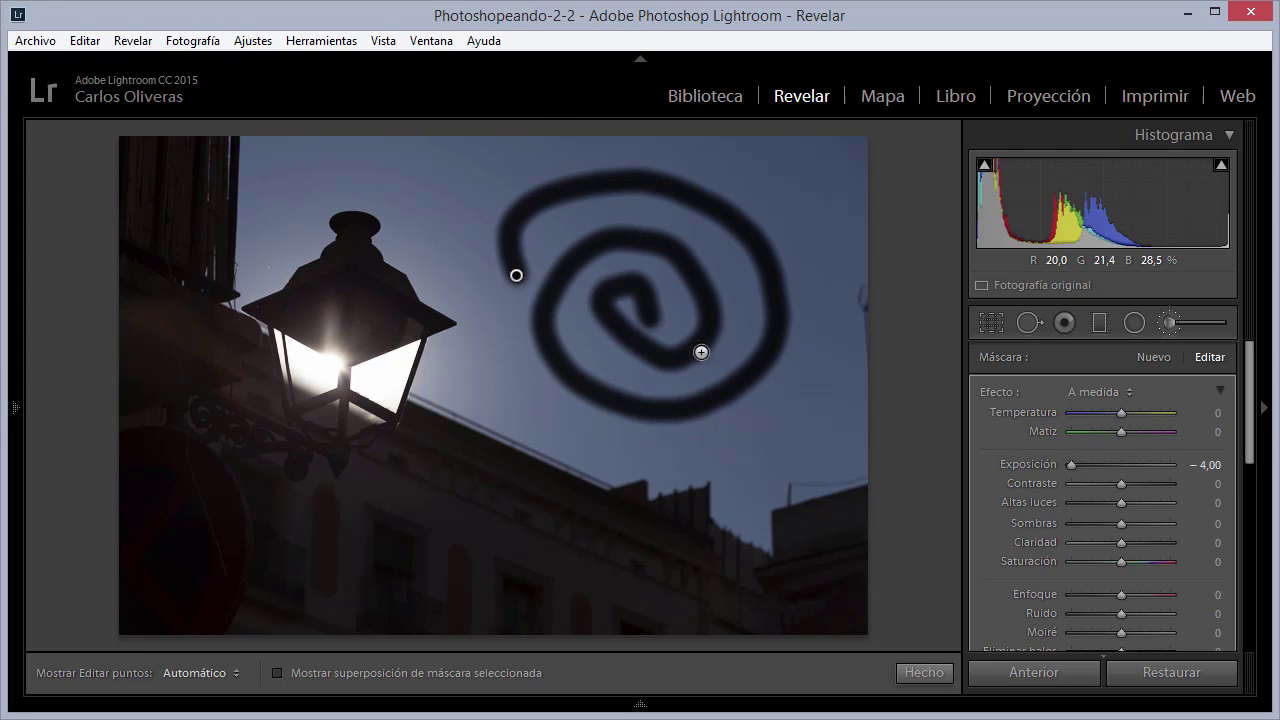
{"action": "key", "text": "Delete"}
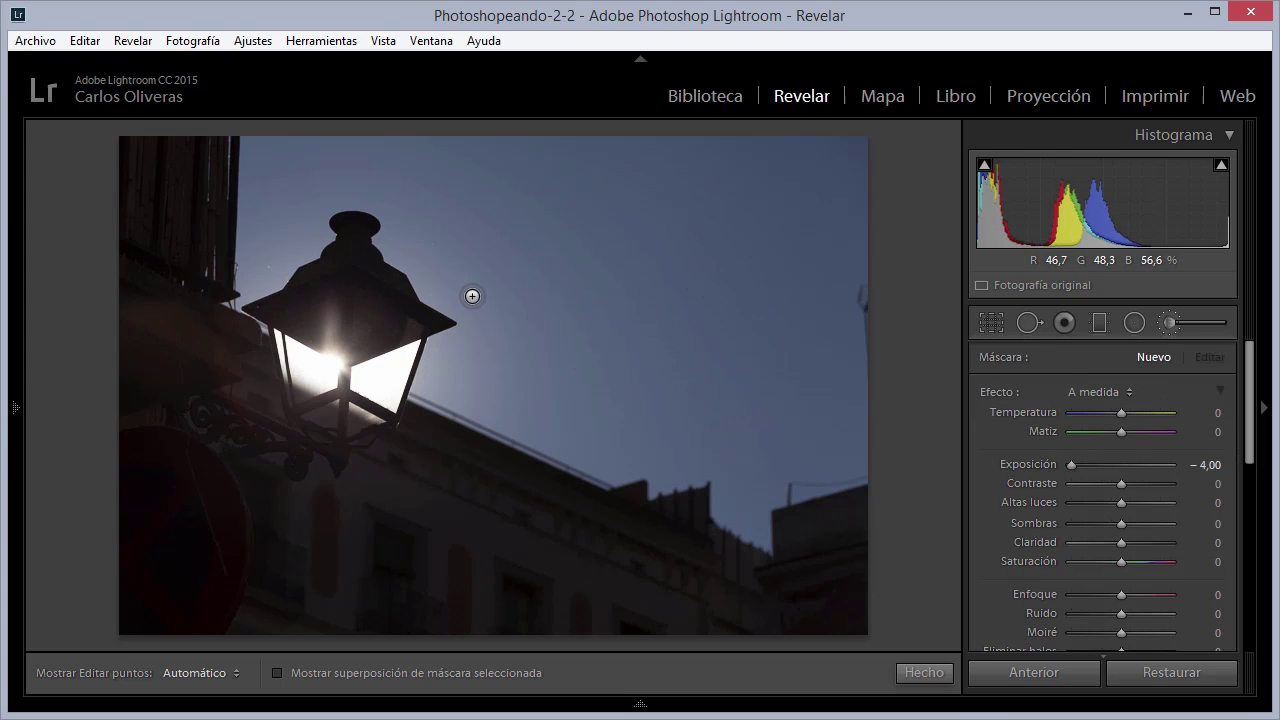
{"action": "key", "text": "ctrl+comma"}
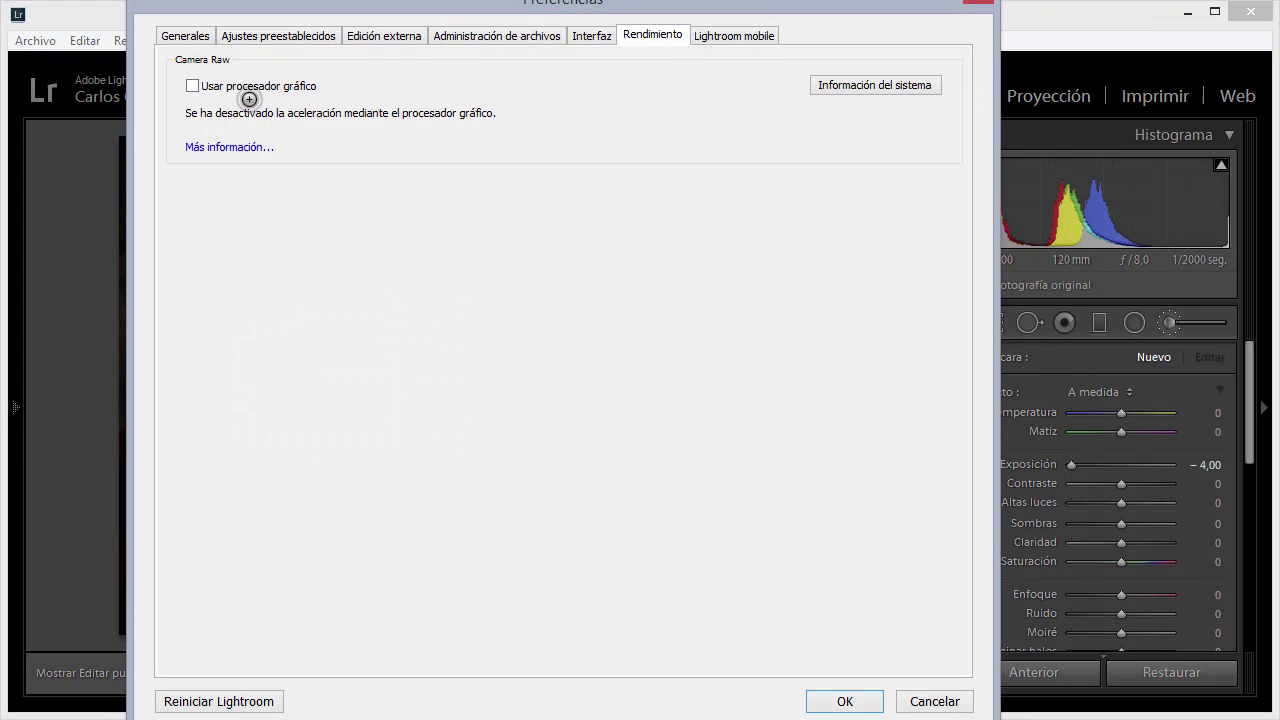
{"action": "left_click", "coordinate": [236, 90]}
{"action": "left_click", "coordinate": [831, 698]}
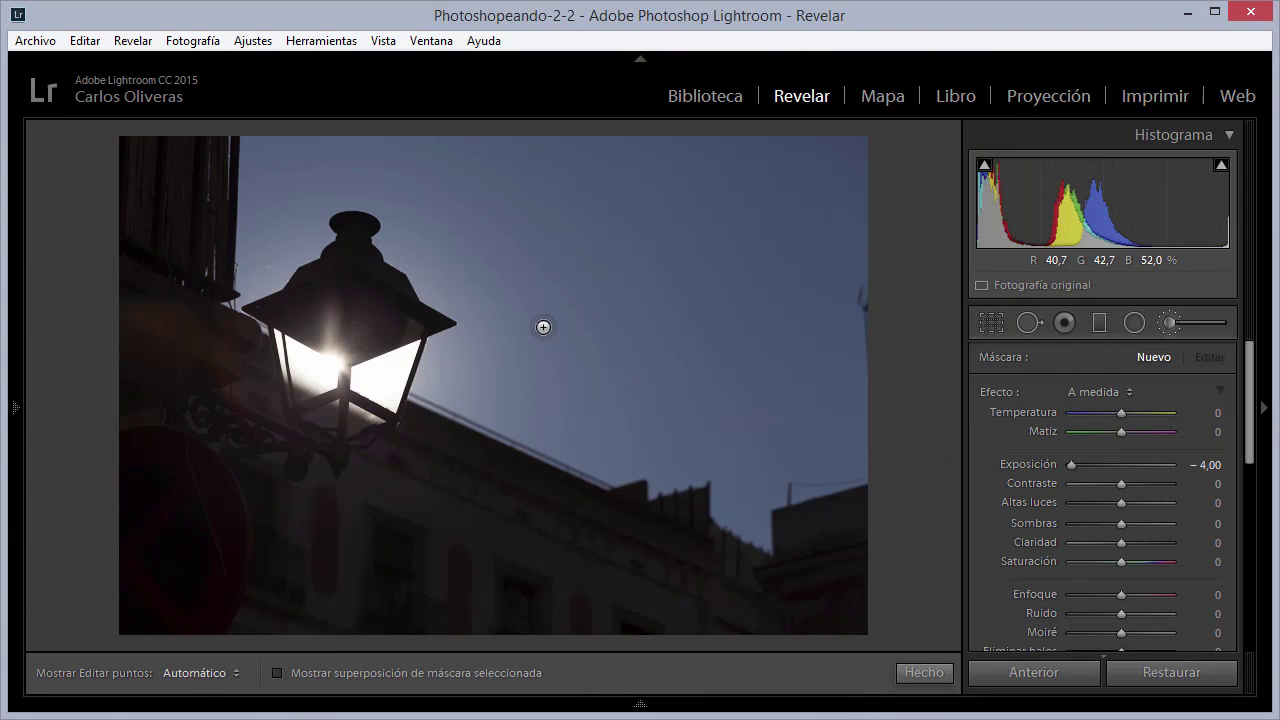
{"action": "left_click_drag", "start_coordinate": [531, 312], "coordinate": [520, 280]}
{"action": "key", "text": "h"}
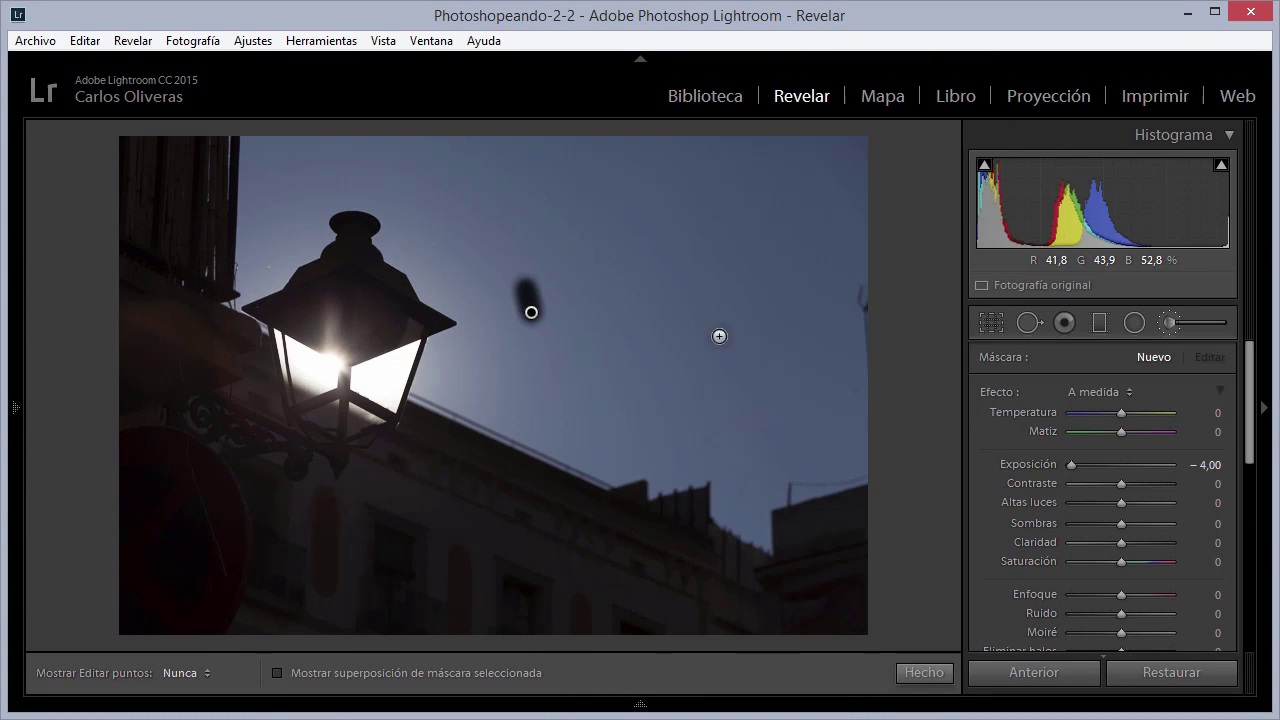
{"action": "left_click_drag", "start_coordinate": [616, 285], "coordinate": [666, 343]}
{"action": "key", "text": "h"}
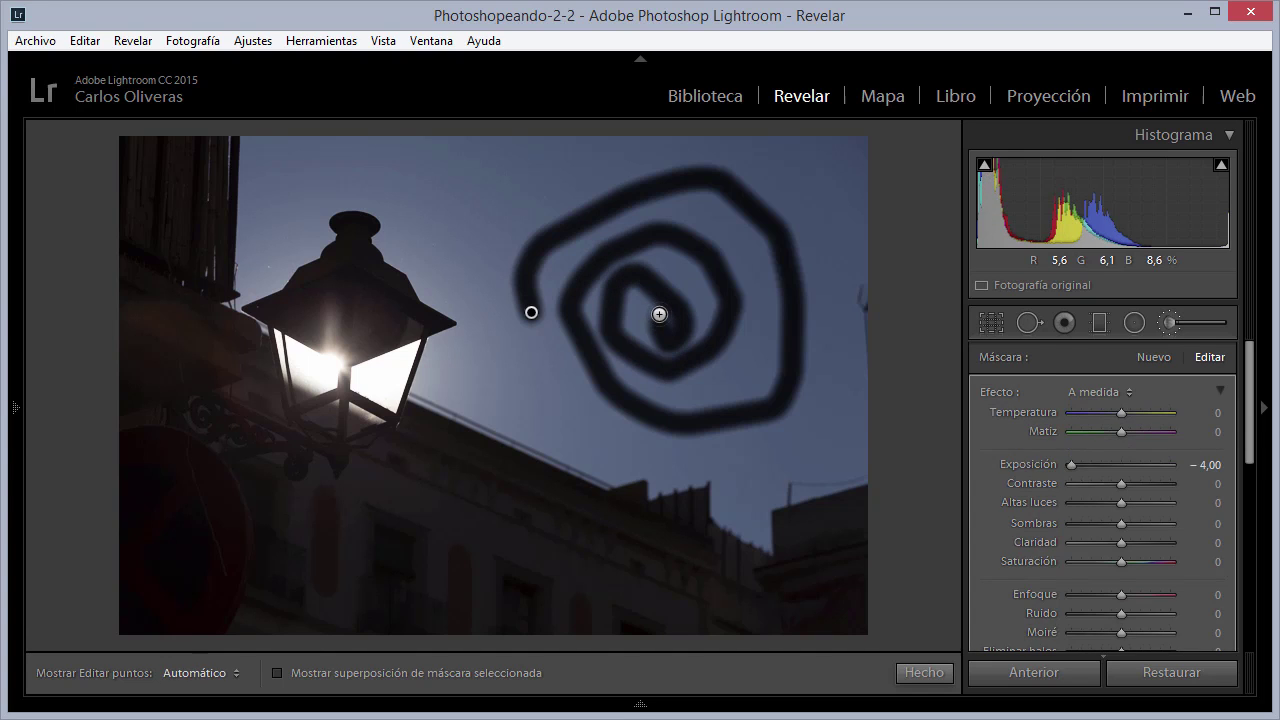
{"action": "key", "text": "ctrl+z"}
{"action": "left_click_drag", "start_coordinate": [530, 304], "coordinate": [518, 270]}
{"action": "key", "text": "h"}
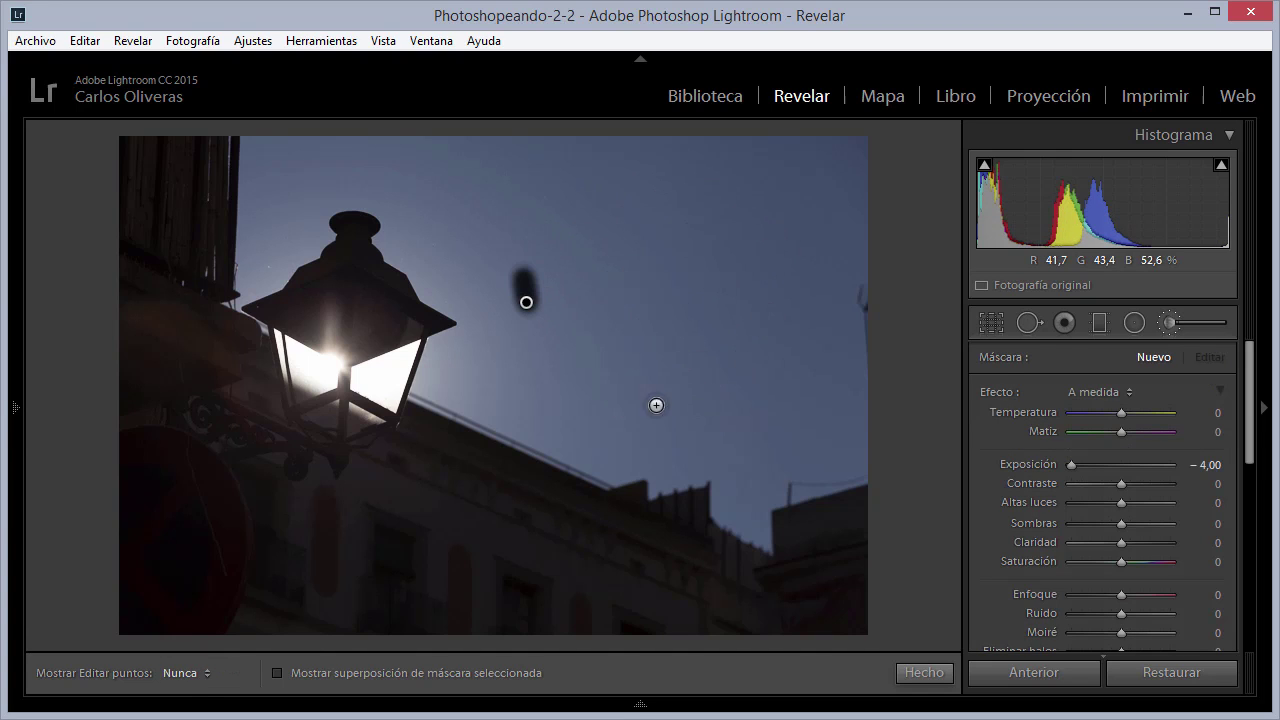
{"action": "left_click_drag", "start_coordinate": [656, 405], "coordinate": [667, 320]}
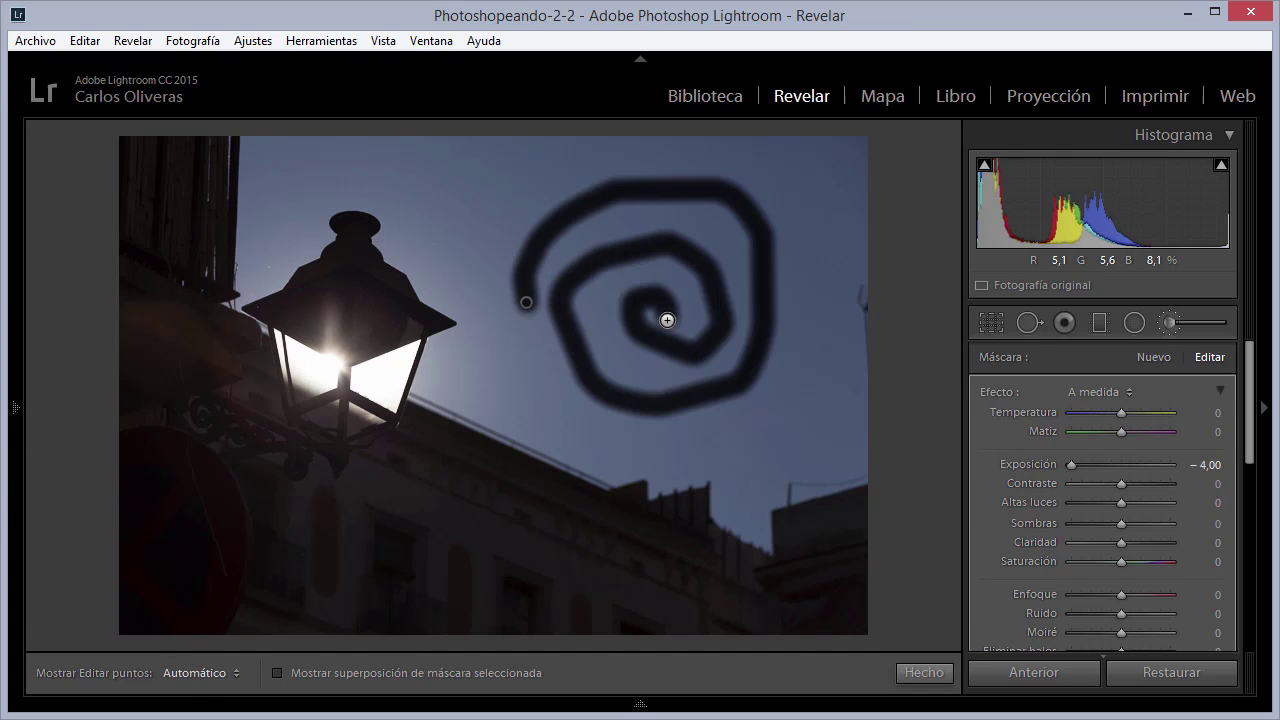
{"action": "key", "text": "ctrl+z"}
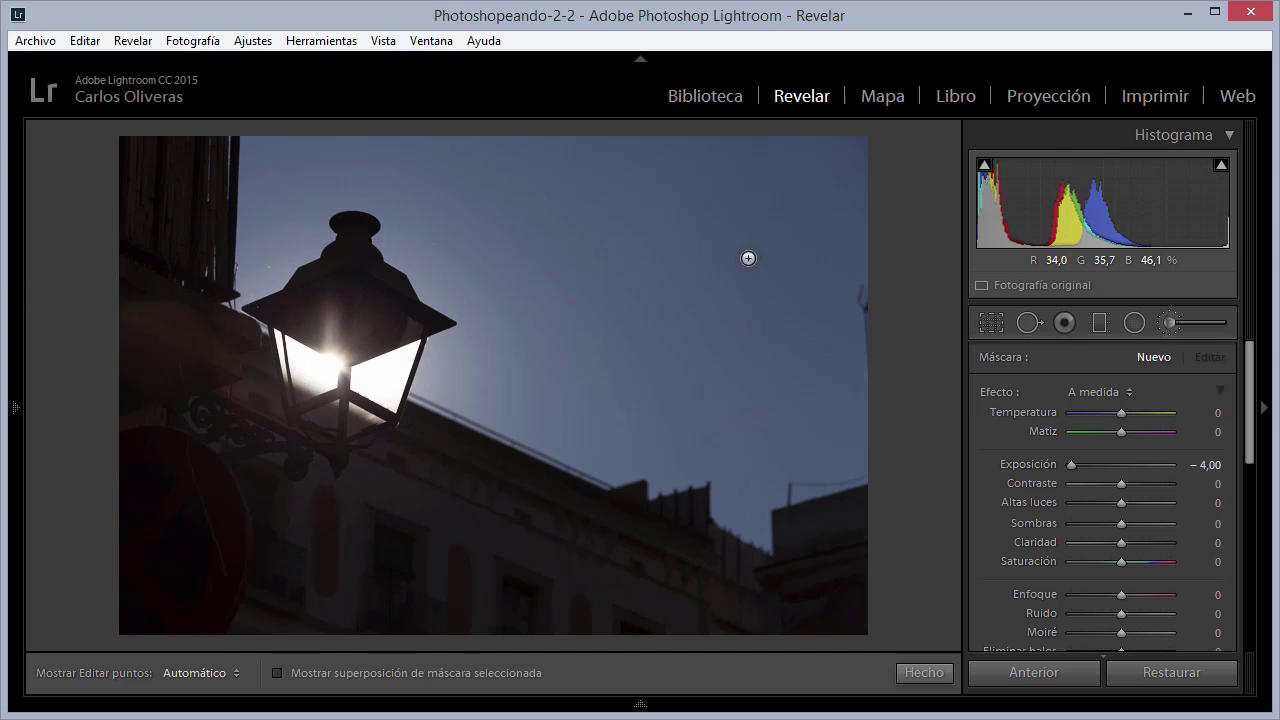
{"action": "left_click_drag", "start_coordinate": [470, 302], "coordinate": [760, 207]}
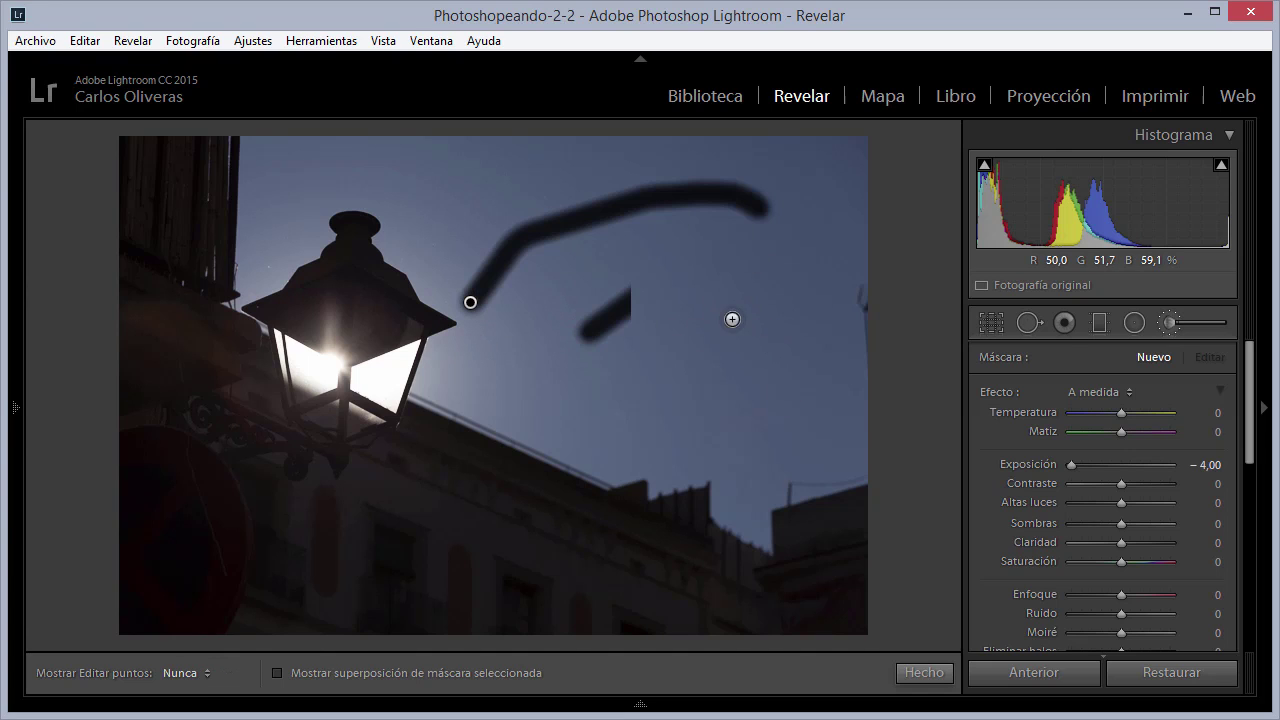
{"action": "left_click_drag", "start_coordinate": [732, 319], "coordinate": [705, 508]}
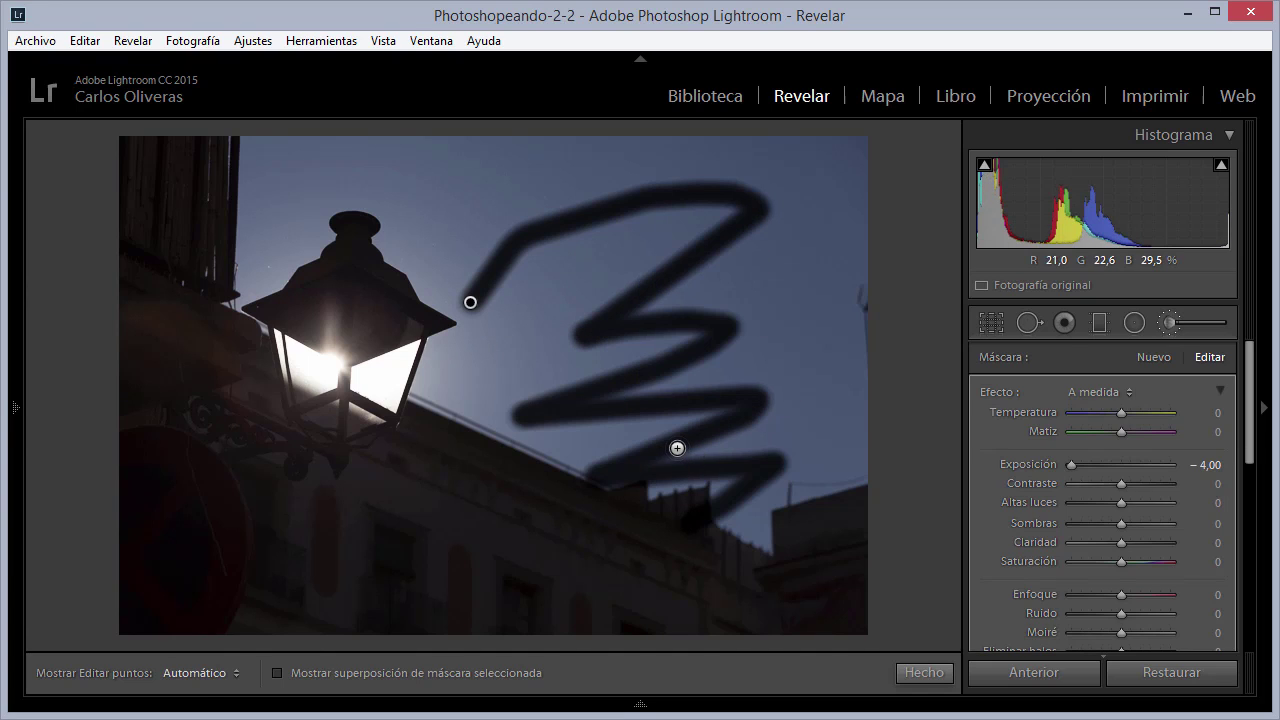
{"action": "key", "text": "Delete"}
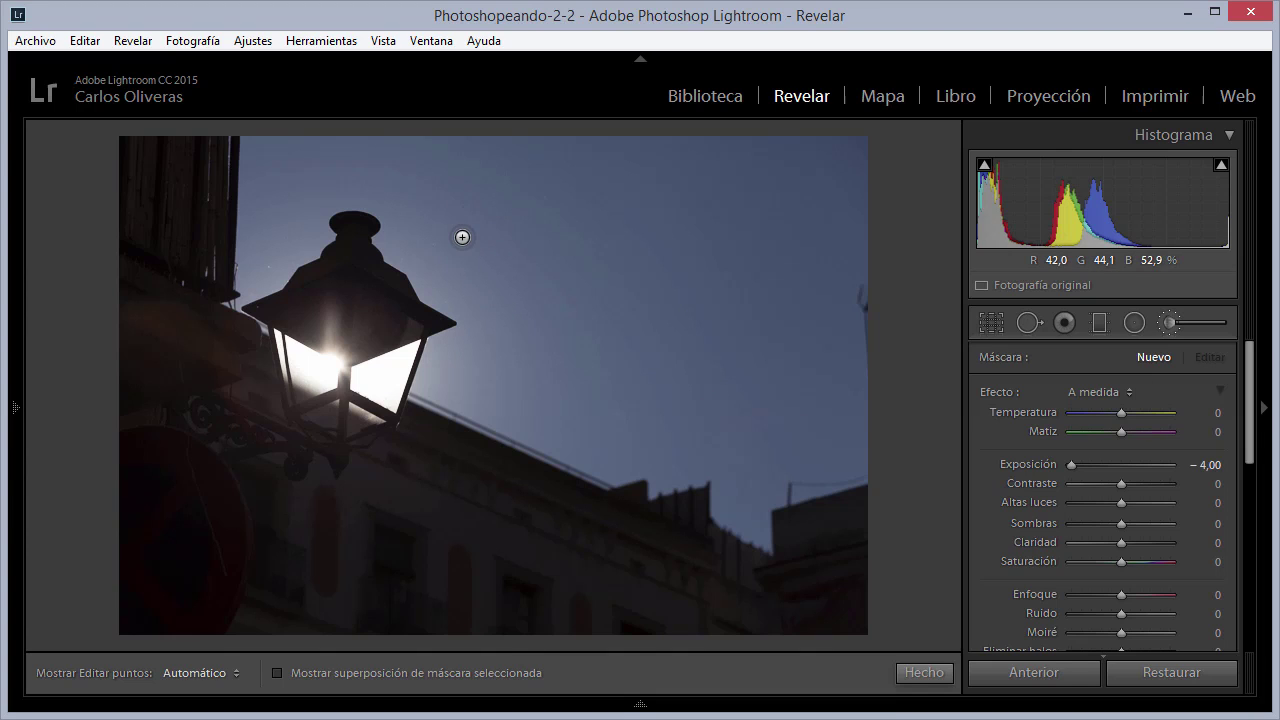
Press K to put away the Adjustment Brush and show the regular Revelar panels
{"action": "key", "text": "k"}
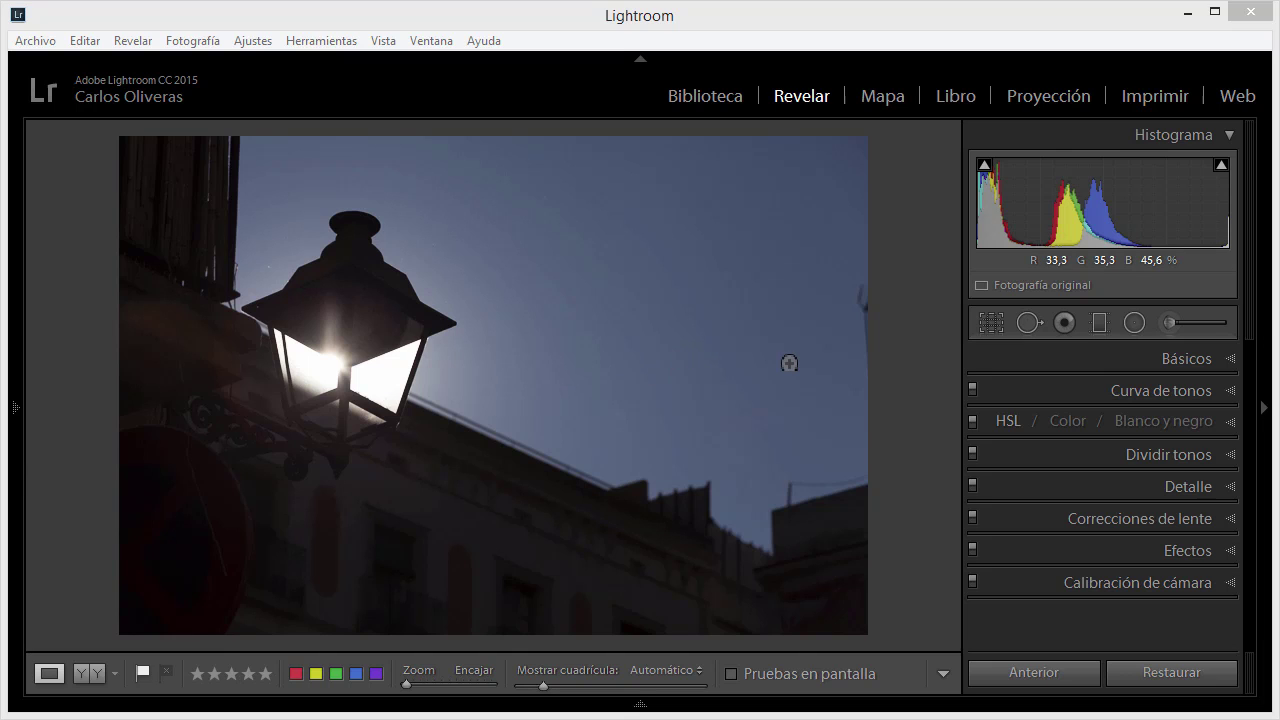
Switch to Biblioteca and reset the streetlamp photo twice via Ajustes de revelado > Restaurar
{"action": "left_click", "coordinate": [705, 97]}
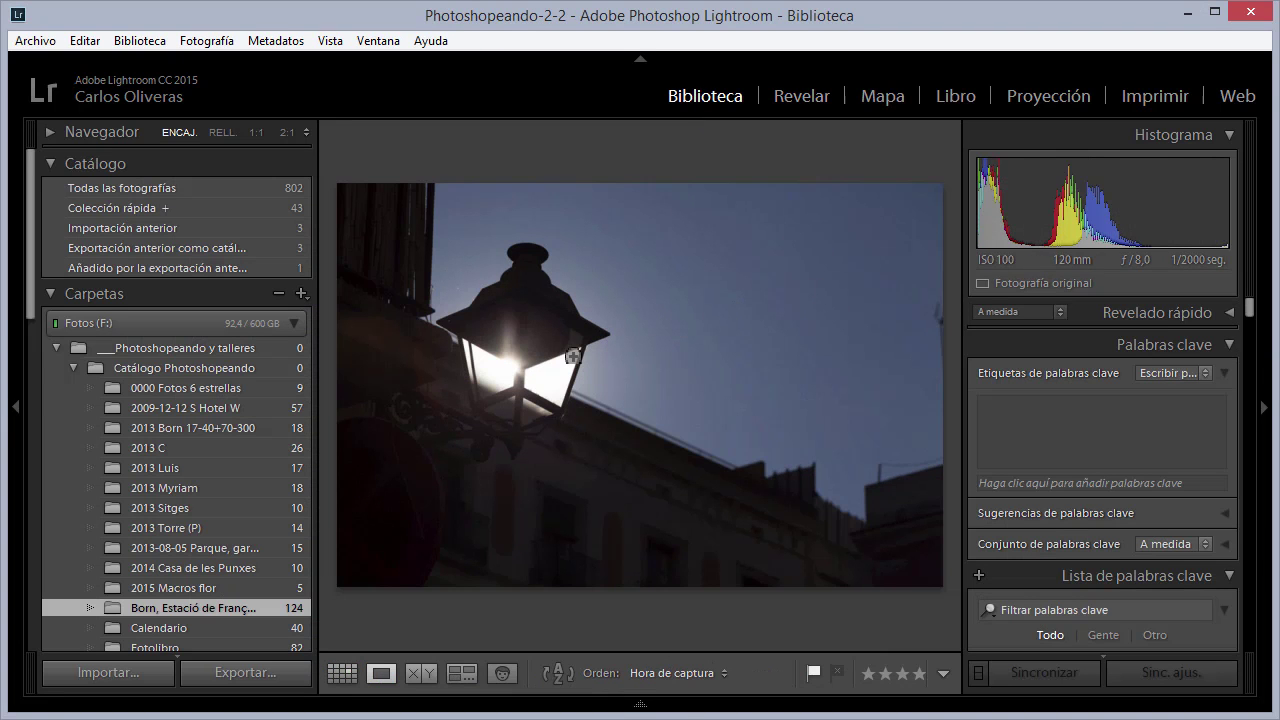
{"action": "right_click", "coordinate": [592, 317]}
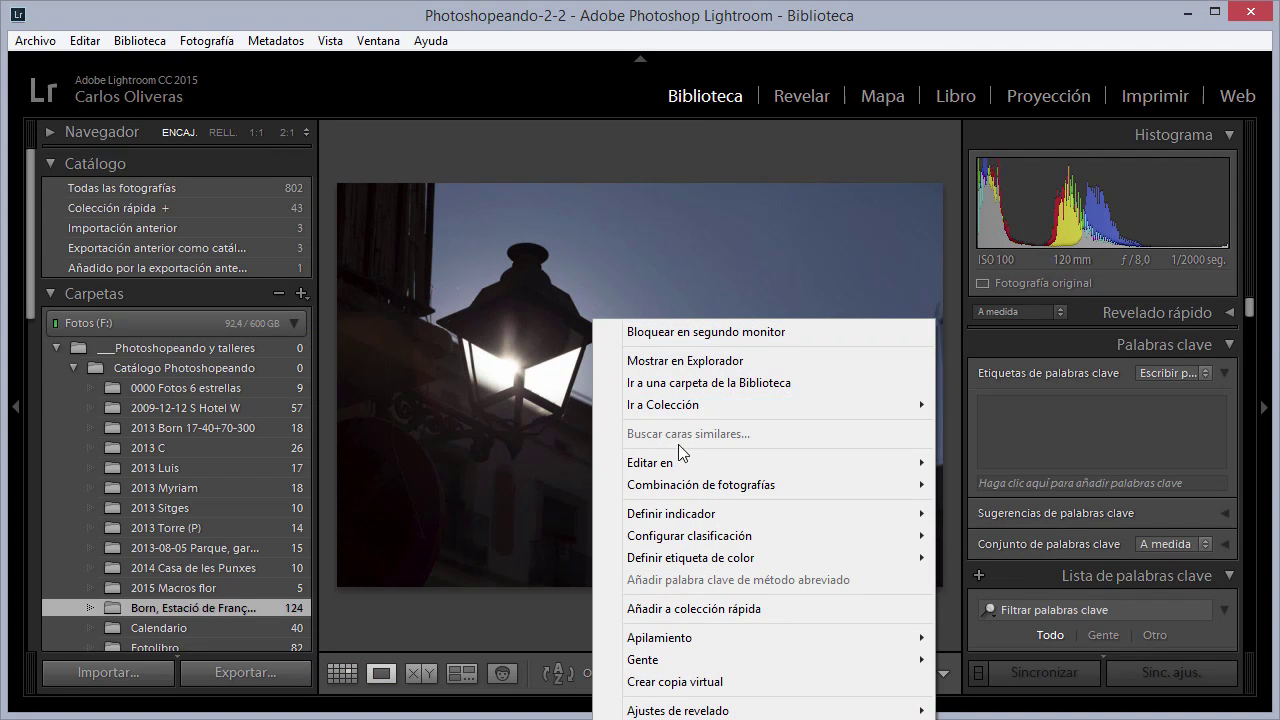
{"action": "mouse_move", "coordinate": [678, 710]}
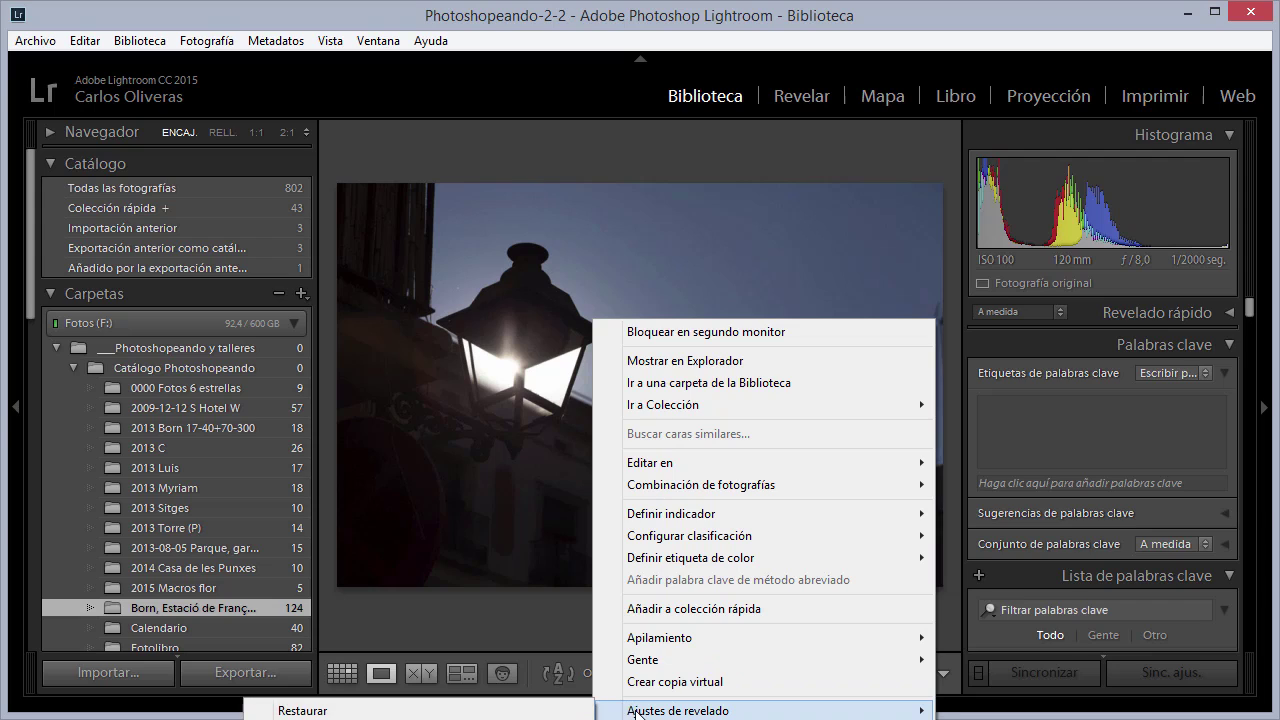
{"action": "left_click", "coordinate": [640, 35]}
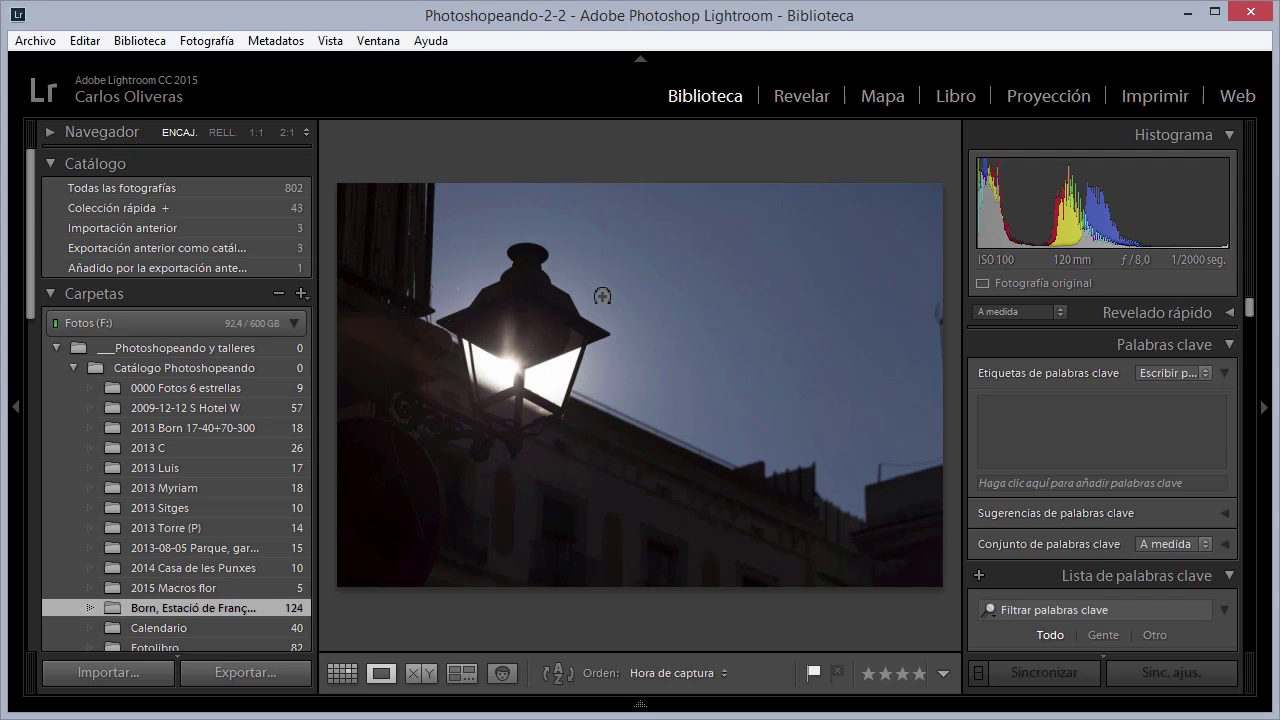
{"action": "right_click", "coordinate": [531, 193]}
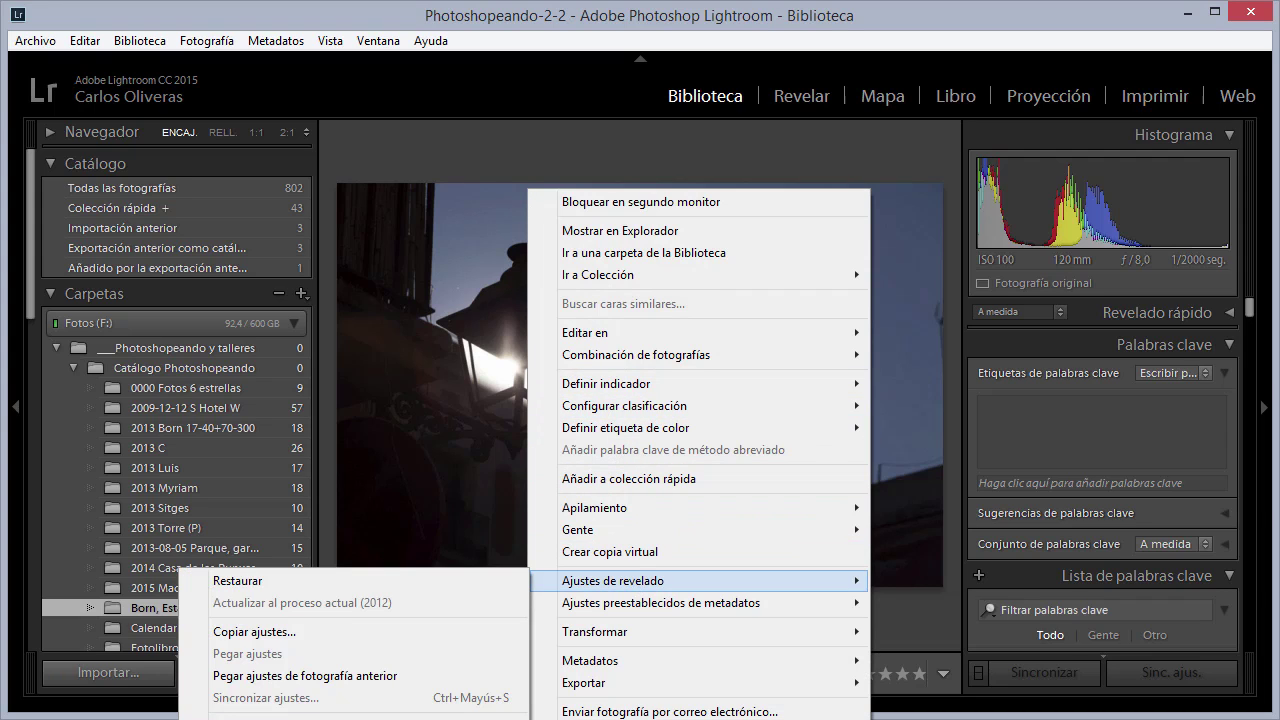
{"action": "left_click", "coordinate": [677, 21]}
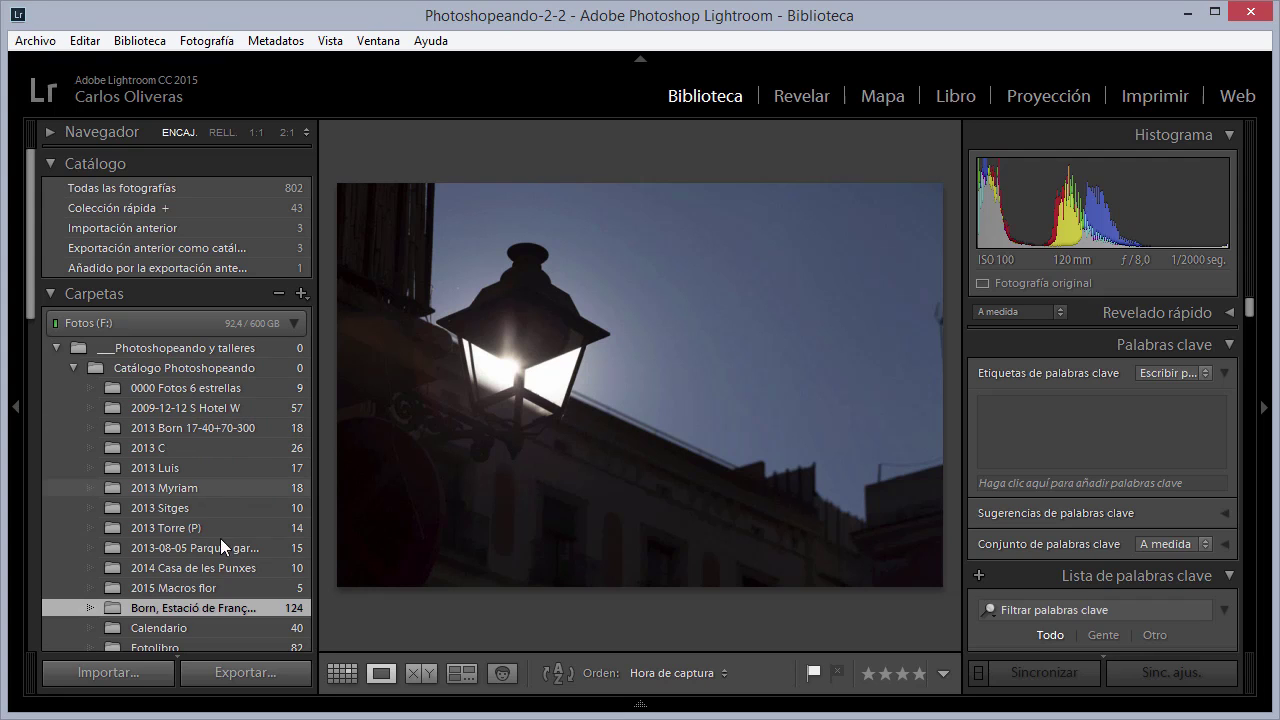
Toggle between Biblioteca and Revelar several times, finishing in Revelar on the streetlamp photo
{"action": "scroll", "coordinate": [200, 500], "scroll_direction": "down", "scroll_amount": 4}
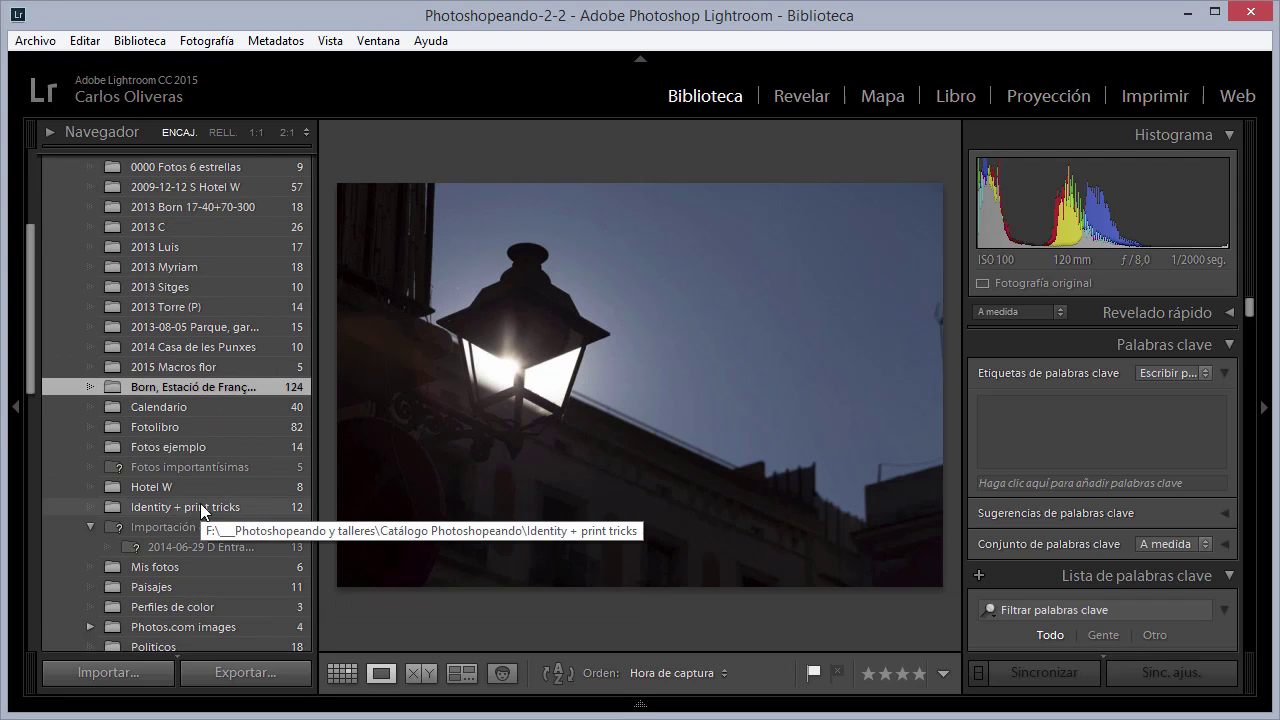
{"action": "scroll", "coordinate": [197, 483], "scroll_direction": "up", "scroll_amount": 4}
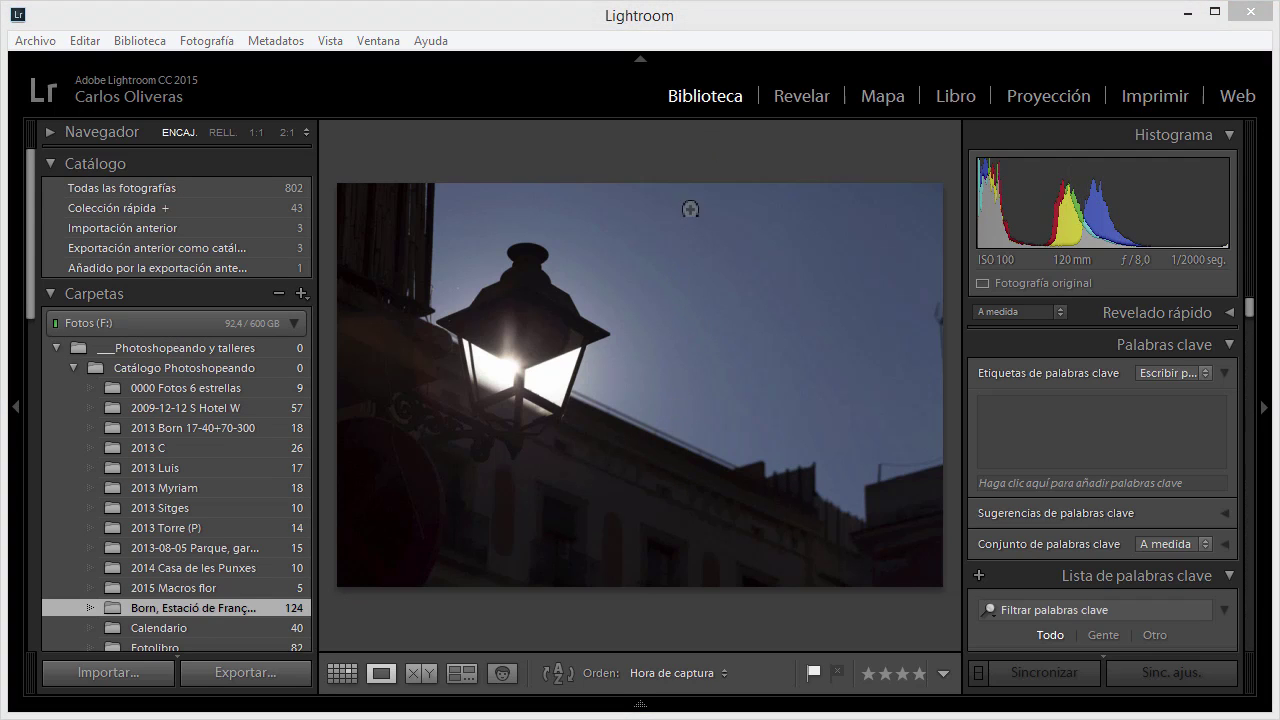
{"action": "left_click", "coordinate": [800, 98]}
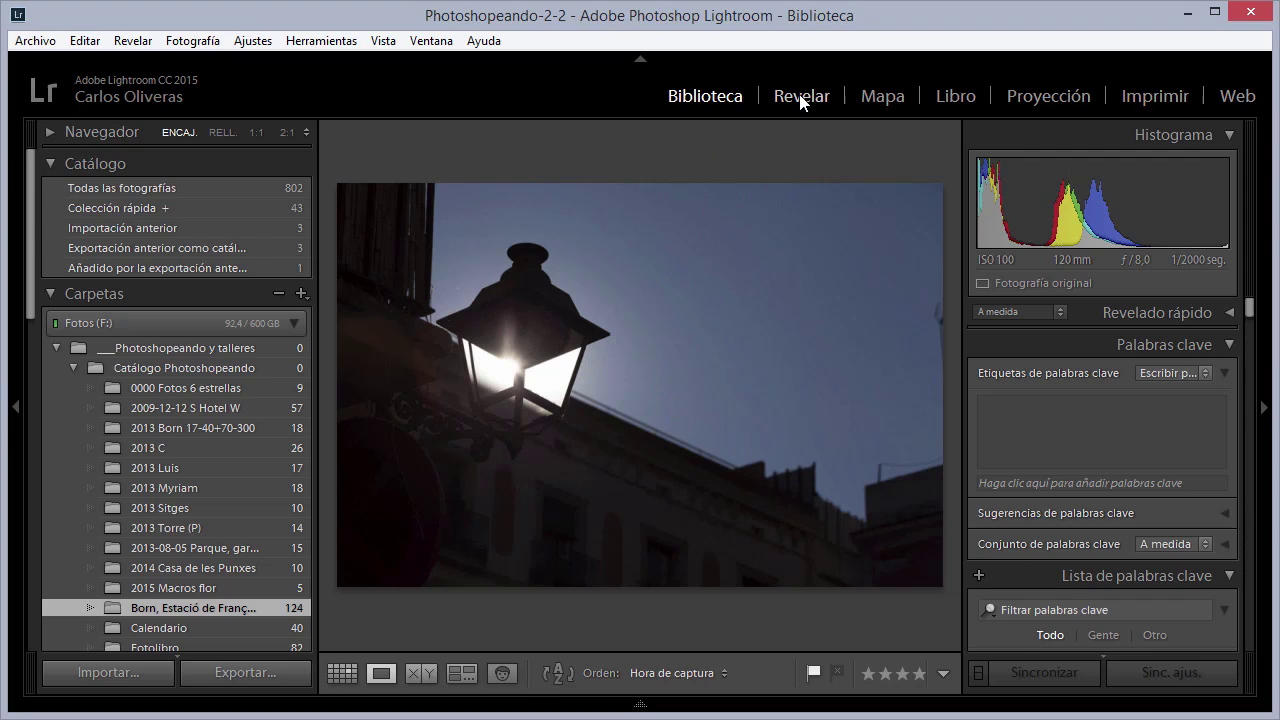
{"action": "left_click", "coordinate": [710, 96]}
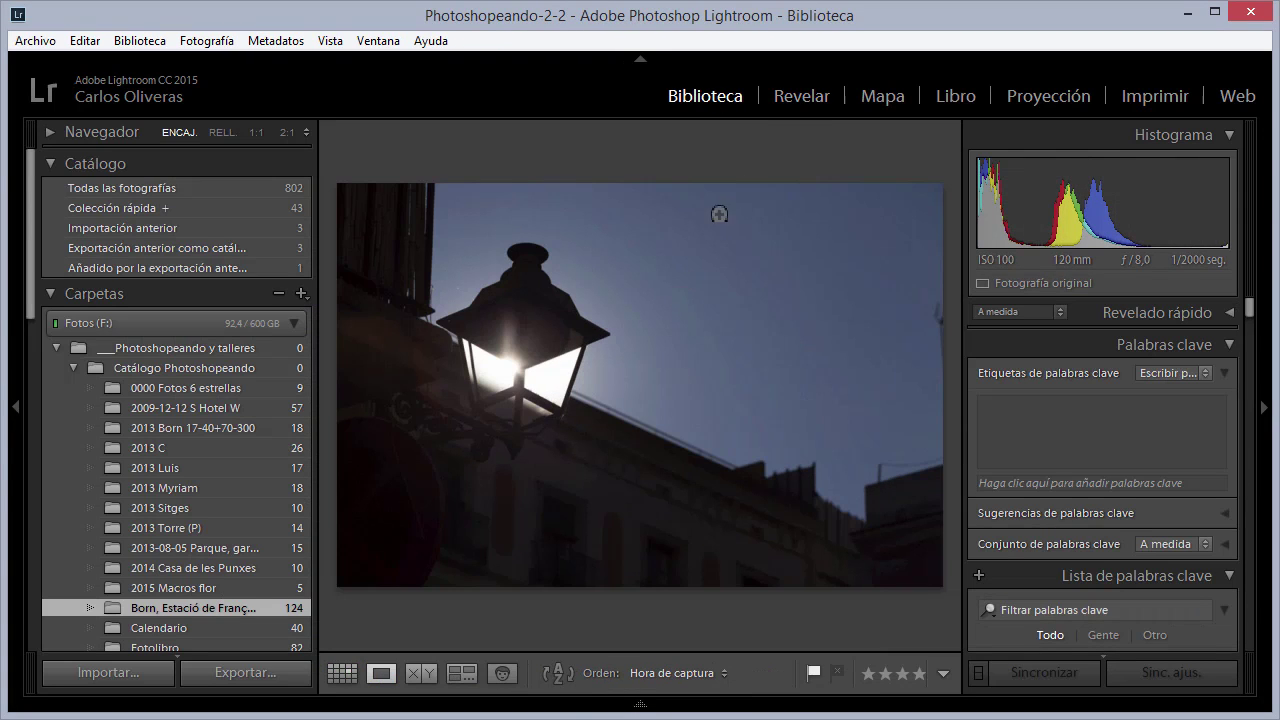
{"action": "left_click", "coordinate": [797, 100]}
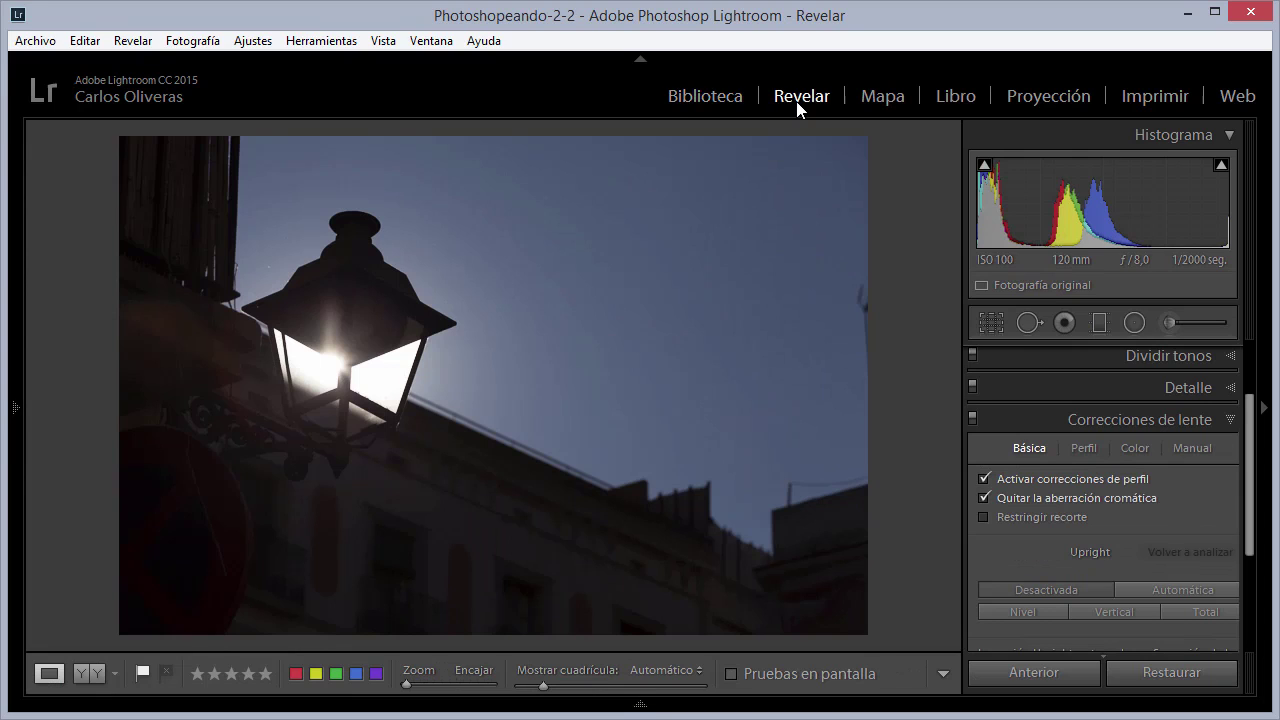
{"action": "left_click", "coordinate": [720, 98]}
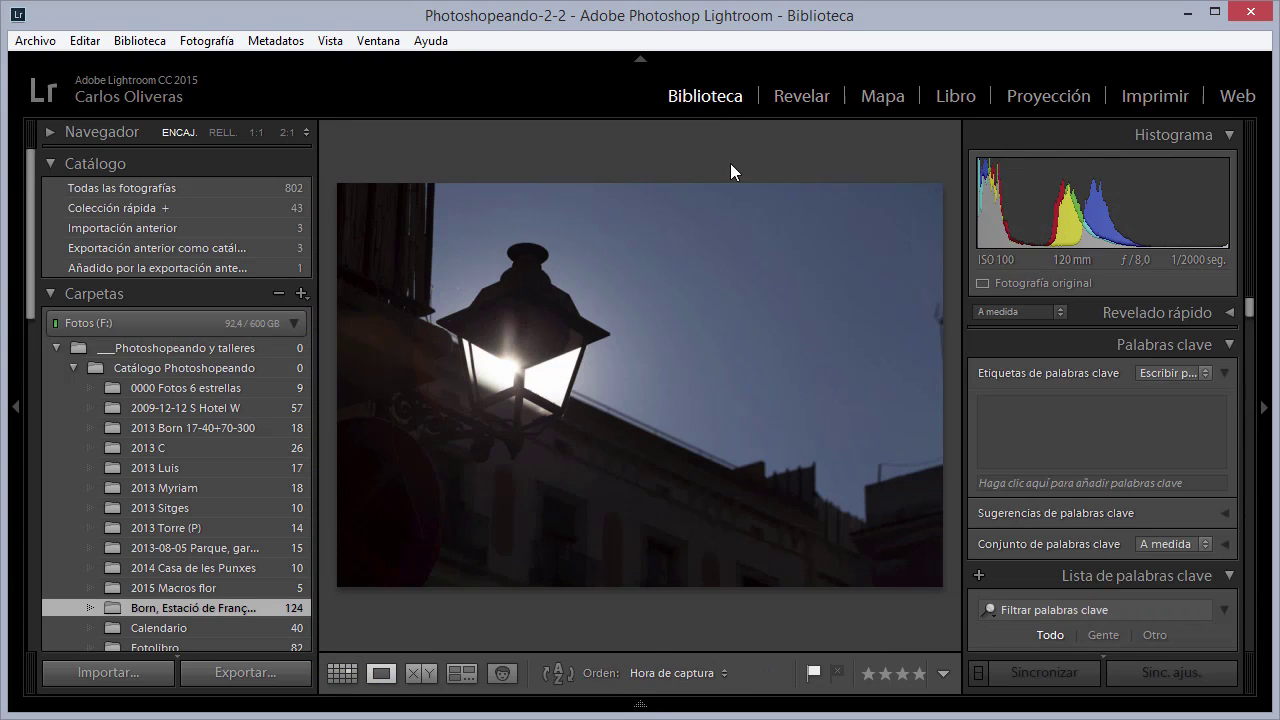
{"action": "left_click", "coordinate": [802, 100]}
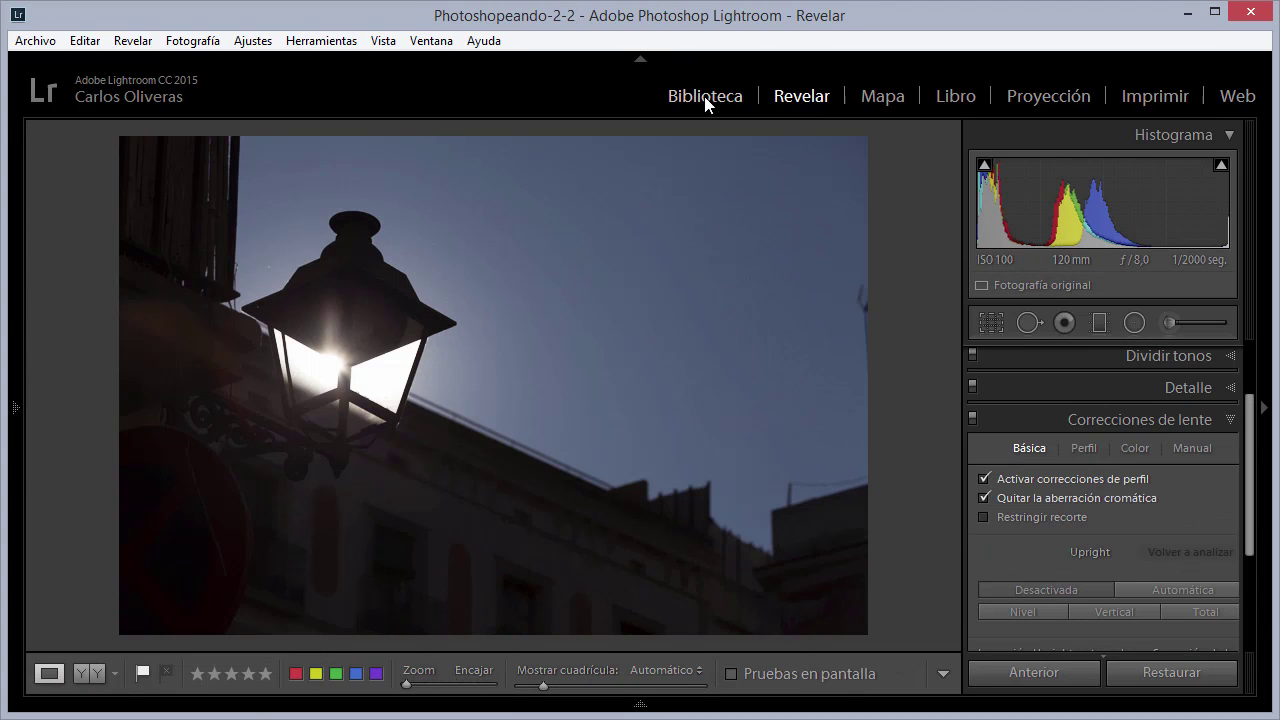
{"action": "left_click", "coordinate": [704, 96]}
{"action": "left_click", "coordinate": [815, 98]}
{"action": "left_click", "coordinate": [797, 97]}
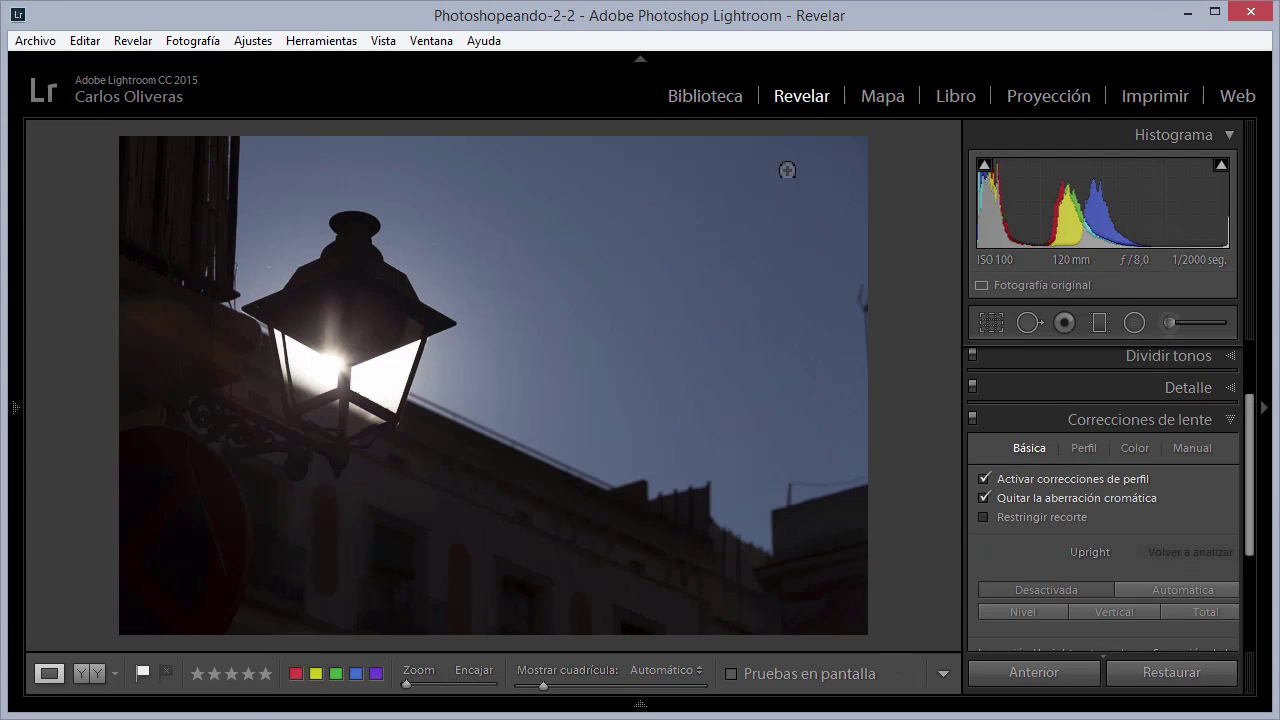
{"action": "left_click", "coordinate": [731, 99]}
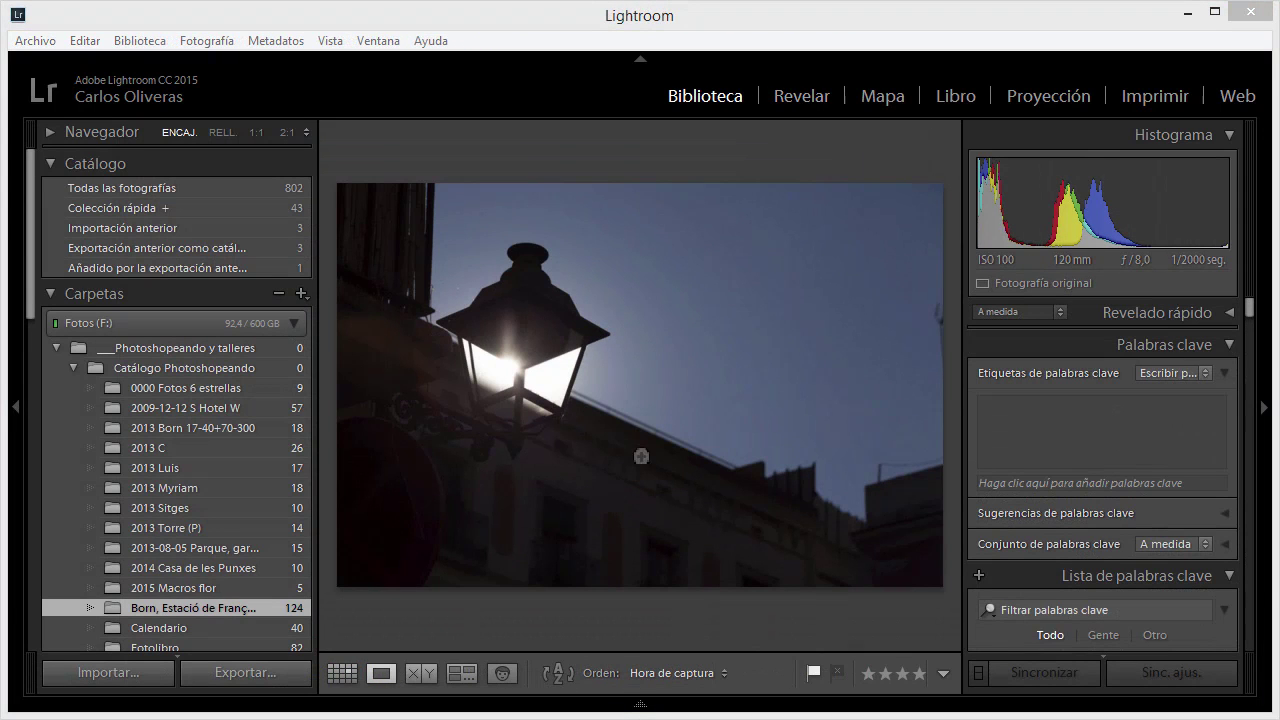
{"action": "left_click", "coordinate": [809, 100]}
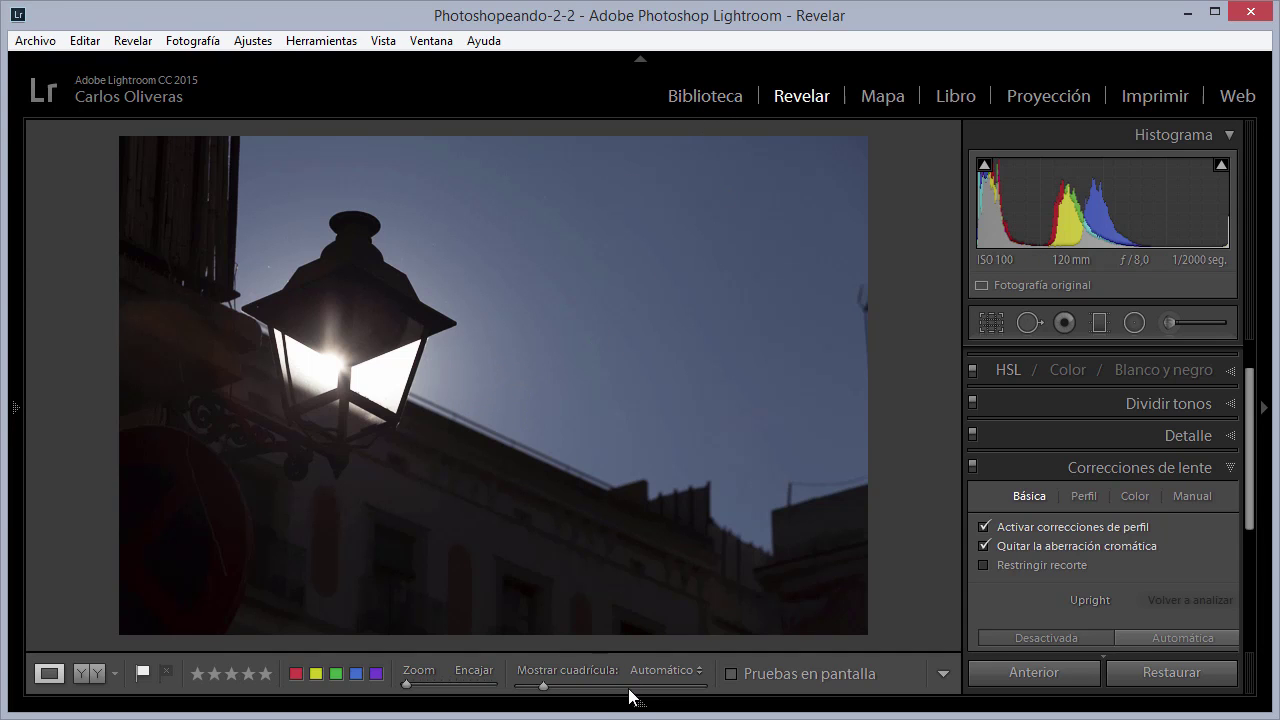
Open the balcony photo from the filmstrip, then advance to the padlocked iron gate photo
{"action": "scroll", "coordinate": [963, 608], "scroll_direction": "down", "scroll_amount": 5}
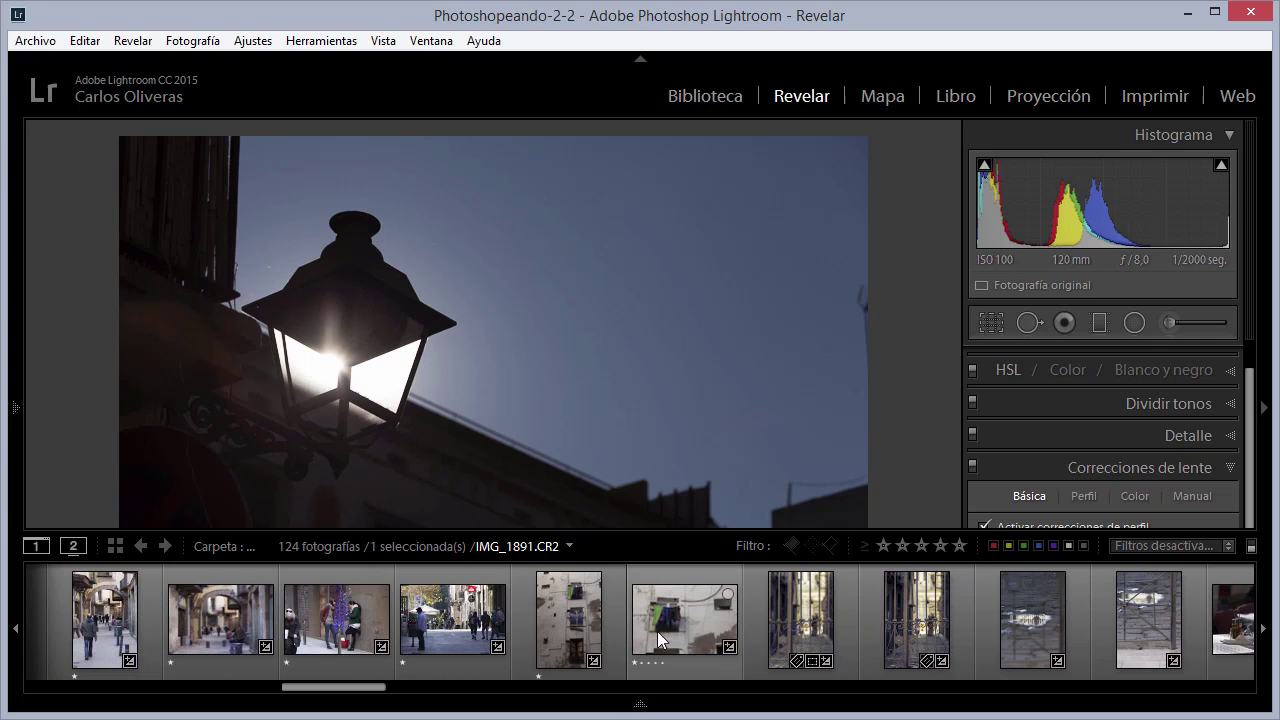
{"action": "left_click", "coordinate": [704, 622]}
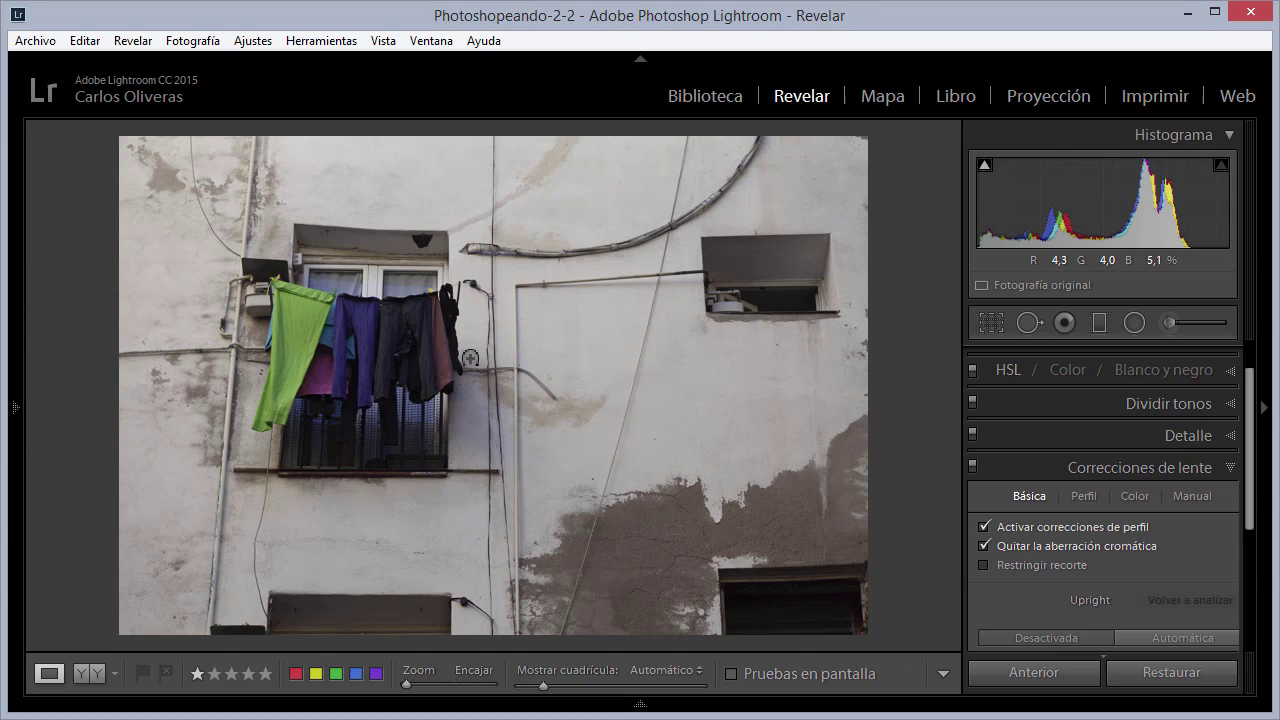
{"action": "key", "text": "Right"}
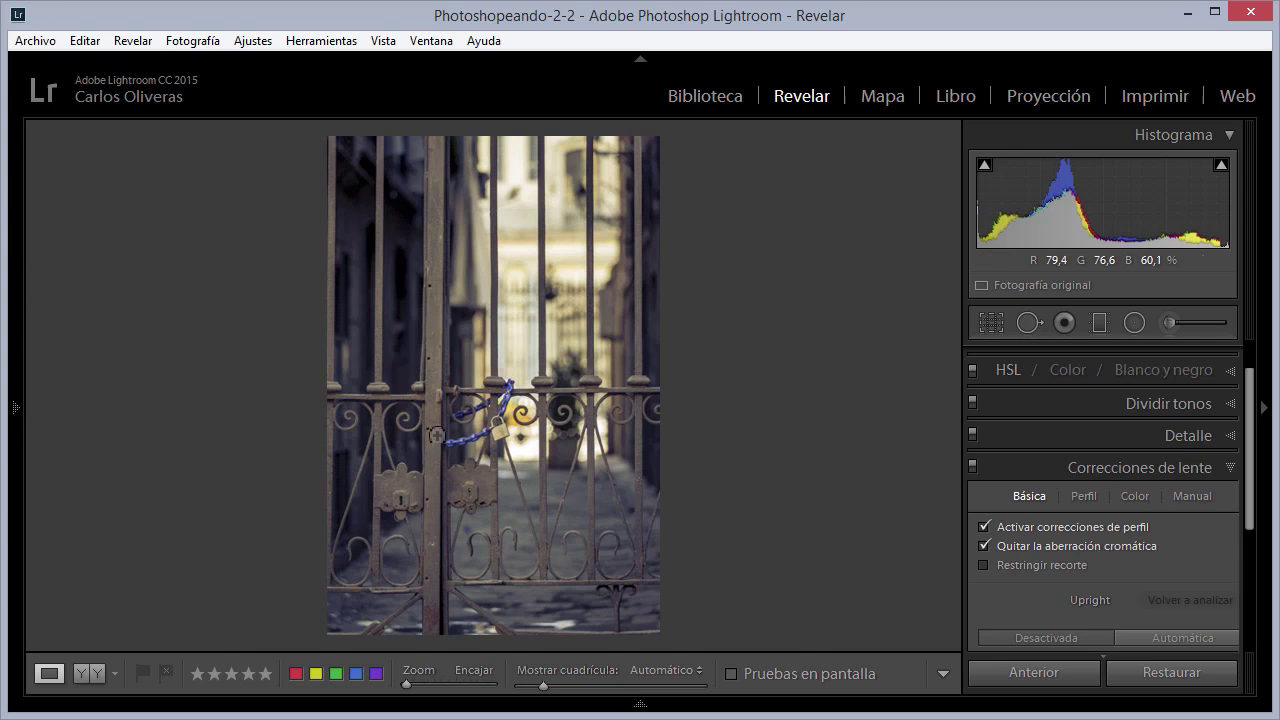
{"action": "left_click", "coordinate": [497, 425]}
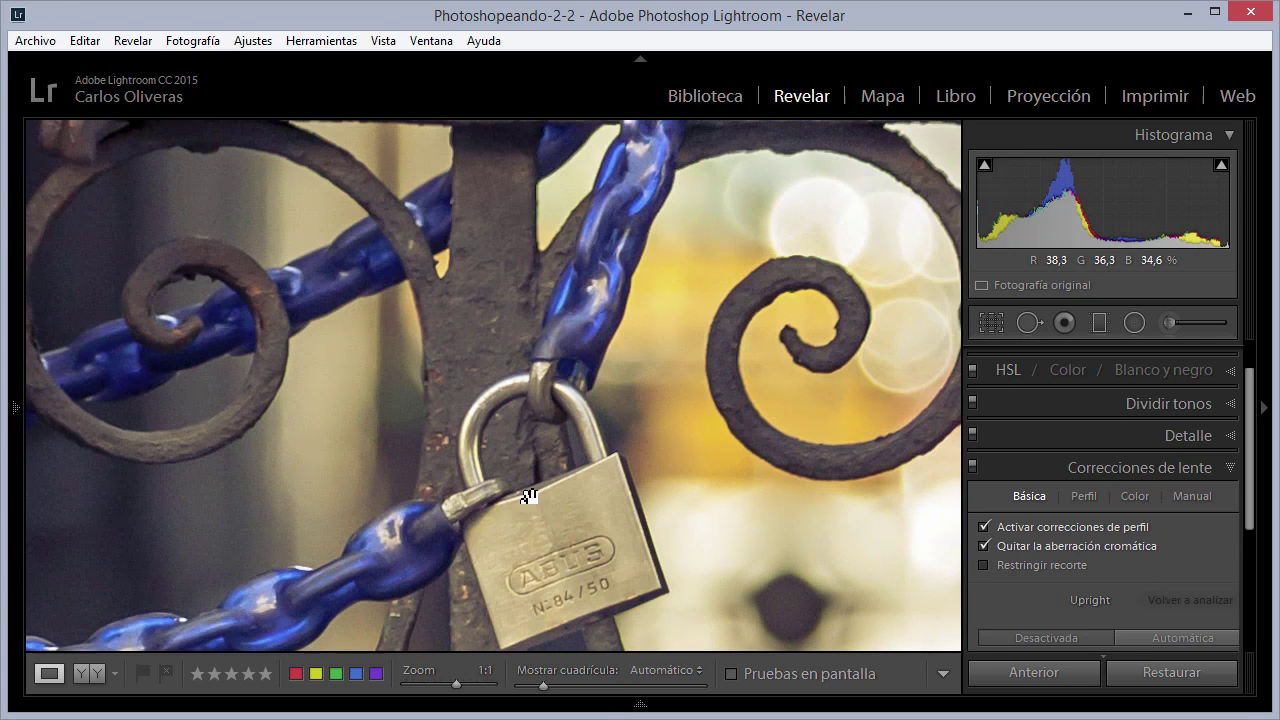
{"action": "left_click_drag", "start_coordinate": [526, 543], "coordinate": [523, 426]}
{"action": "left_click", "coordinate": [489, 477]}
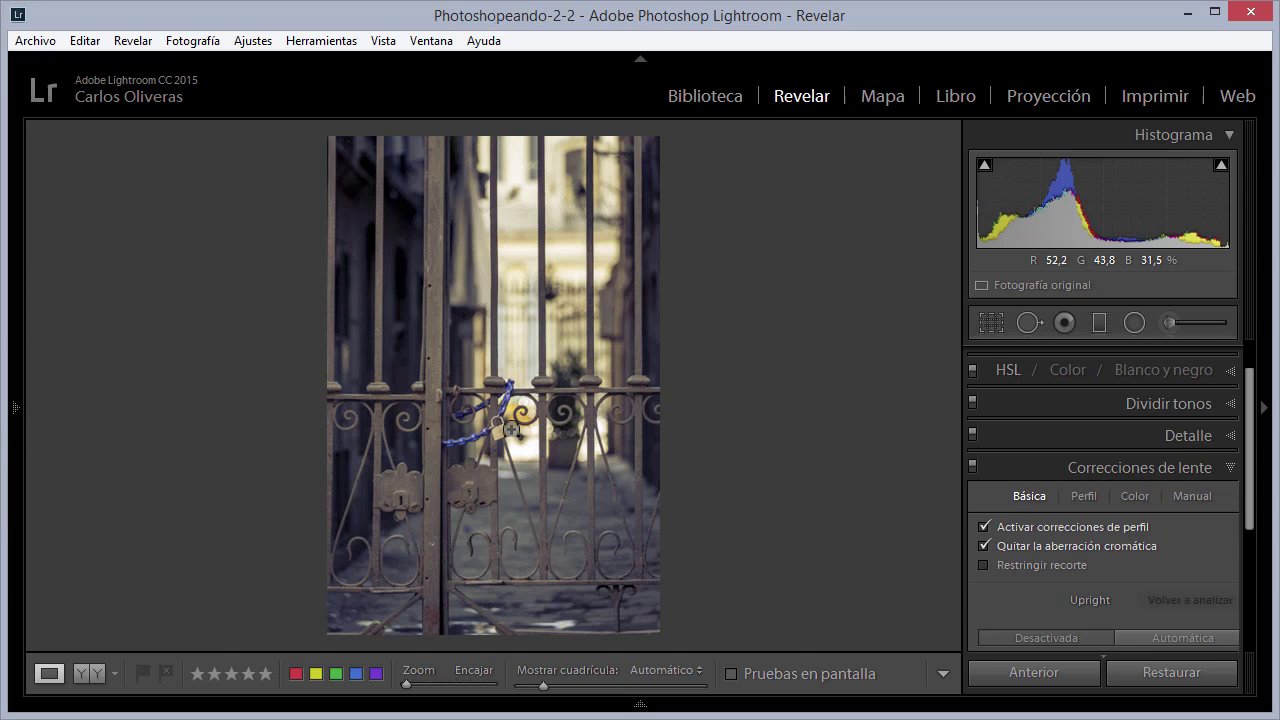
Advance past the puddle reflection and café-table photos to the street-crossing scene
{"action": "key", "text": "Right"}
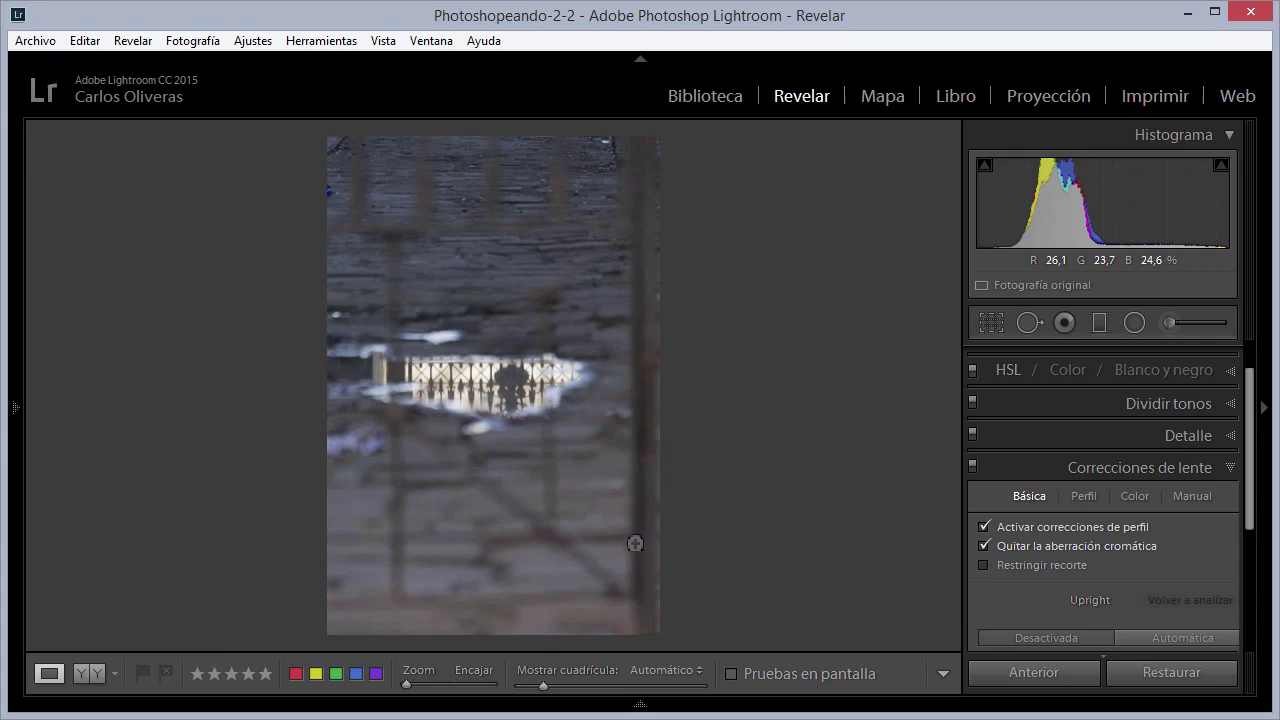
{"action": "key", "text": "Right"}
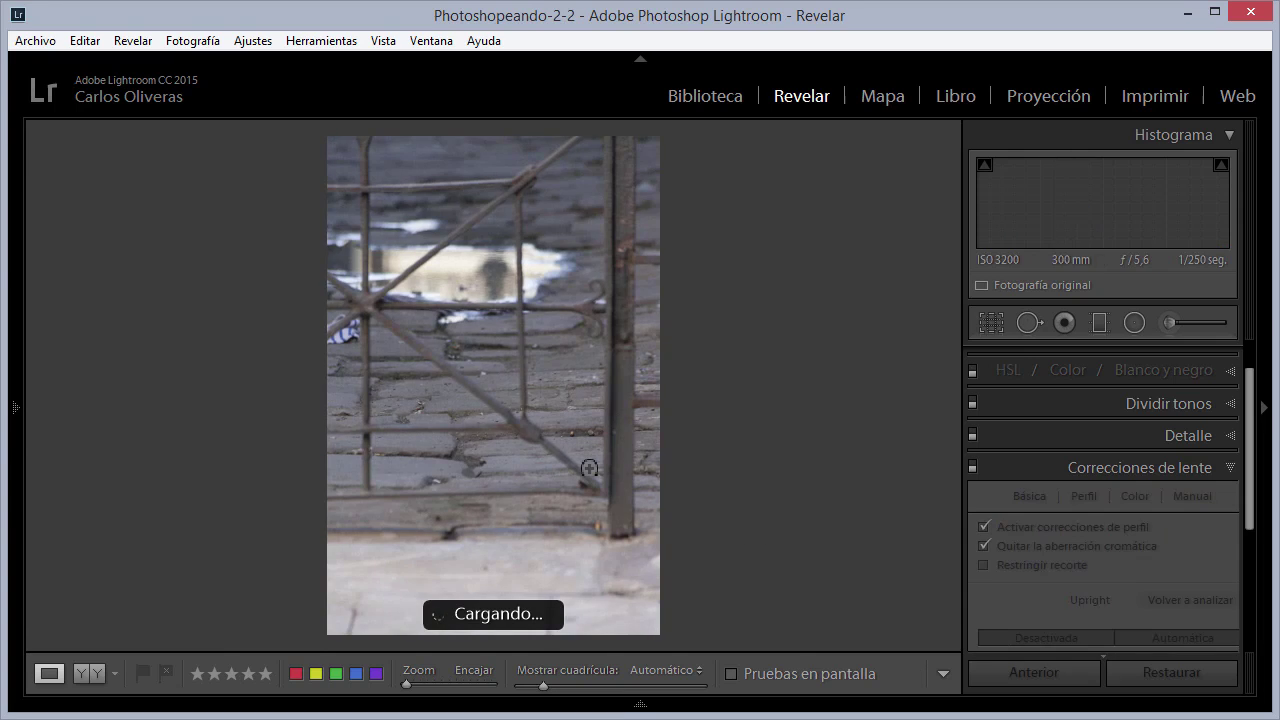
{"action": "key", "text": "Right"}
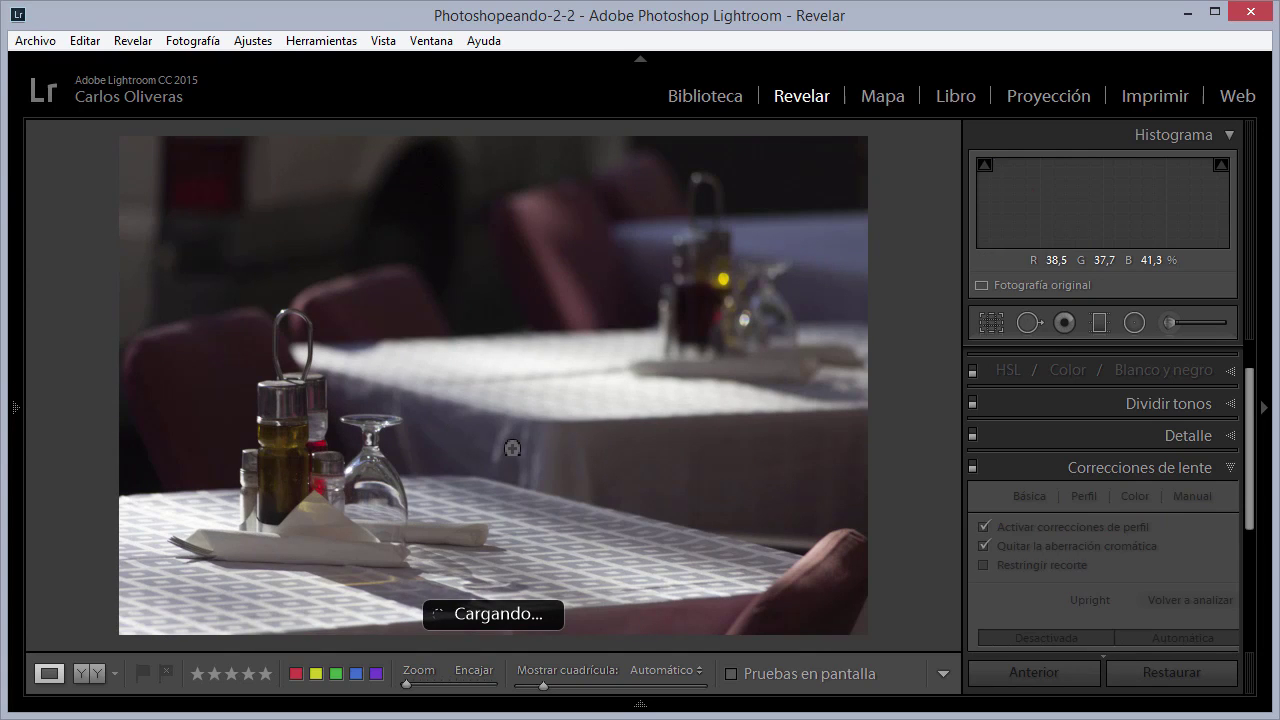
{"action": "key", "text": "Right"}
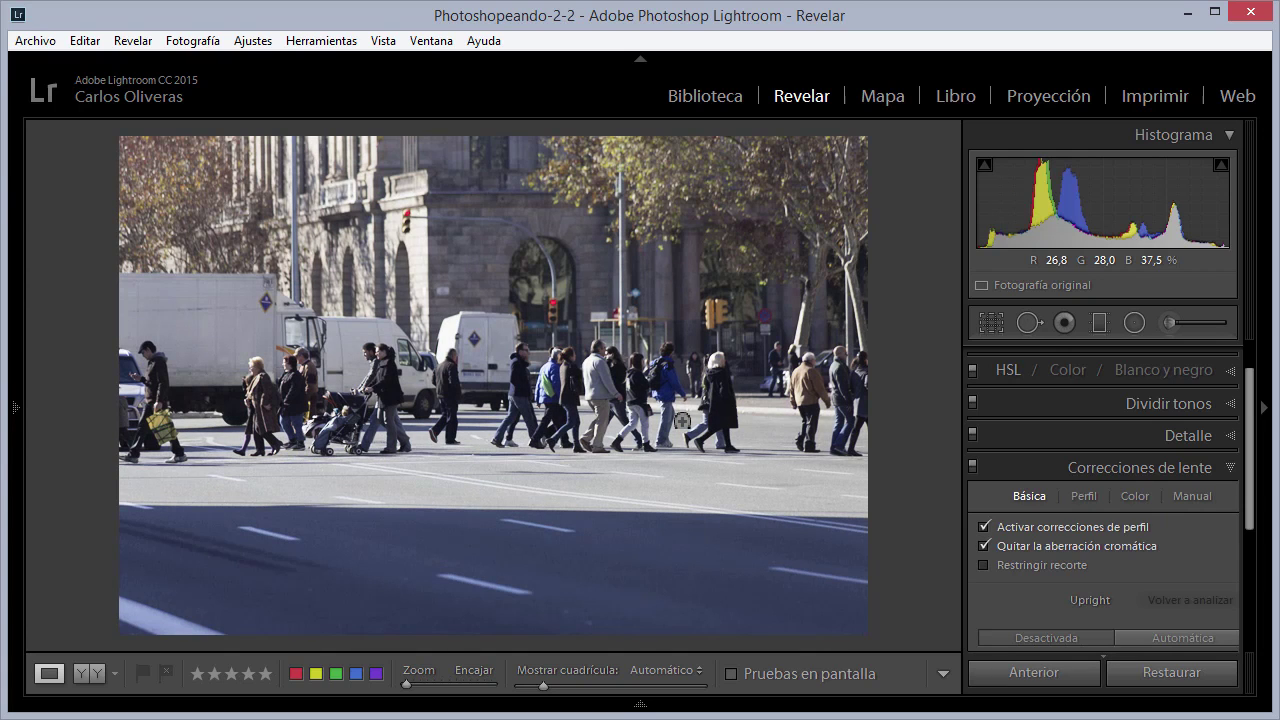